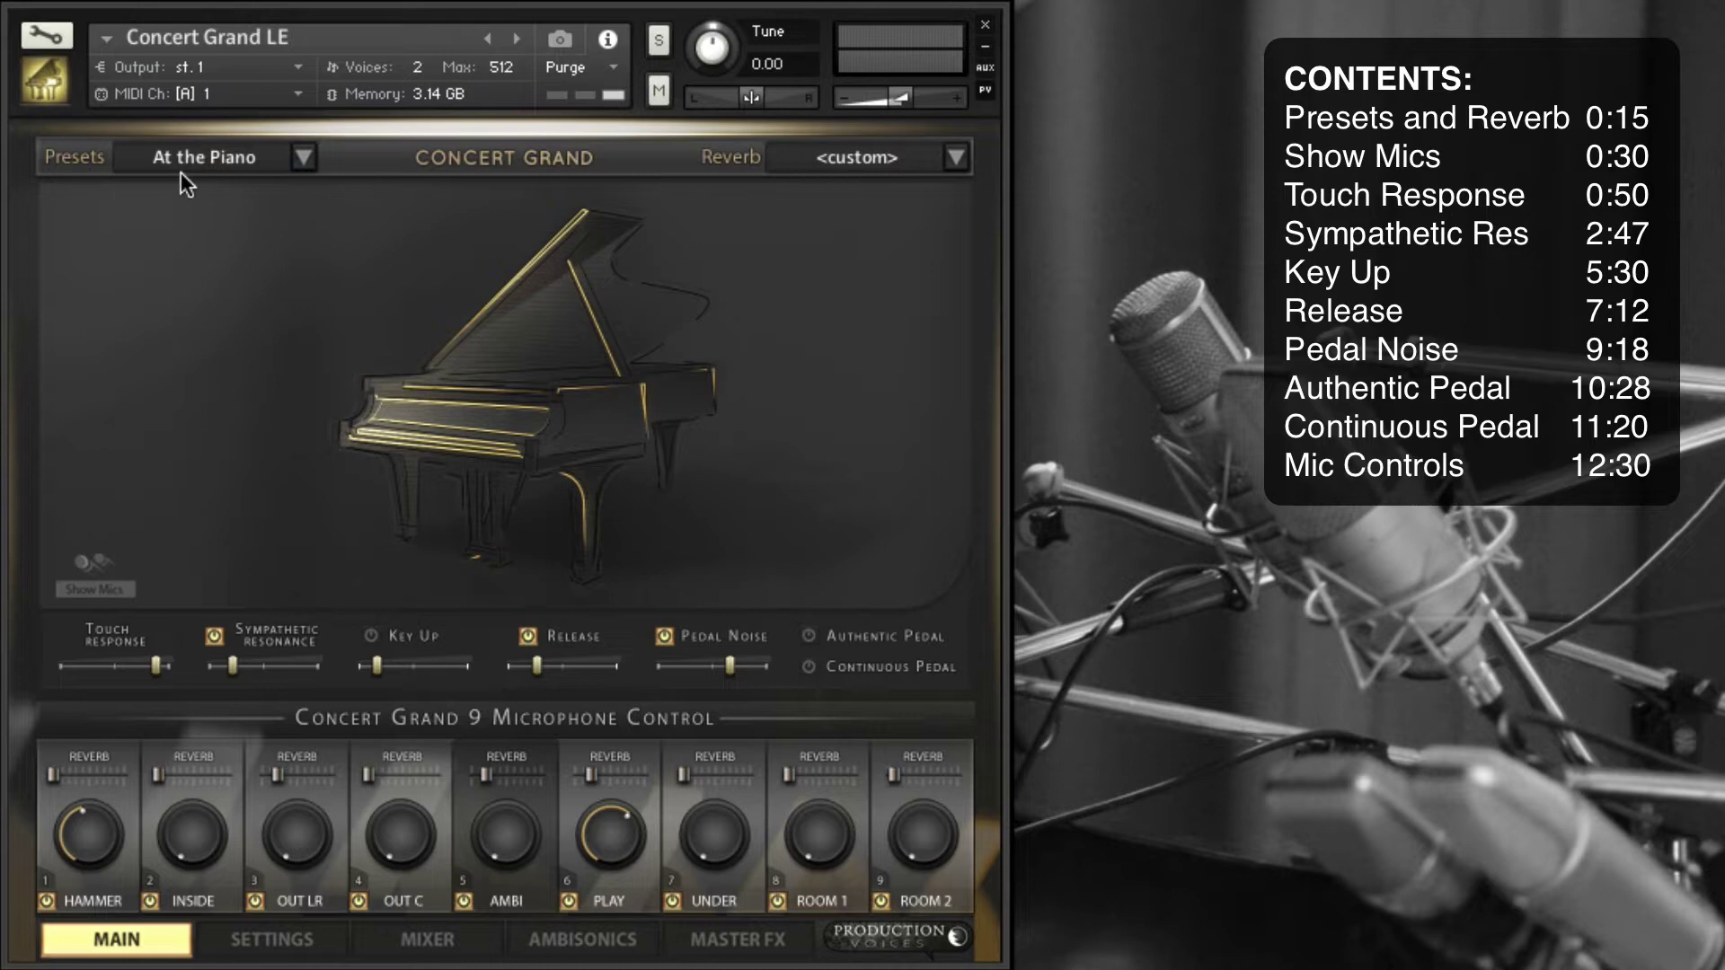
Check the Presets and Reverb lists, keeping At the Piano and the <custom> reverb
{"action": "left_click", "coordinate": [301, 158]}
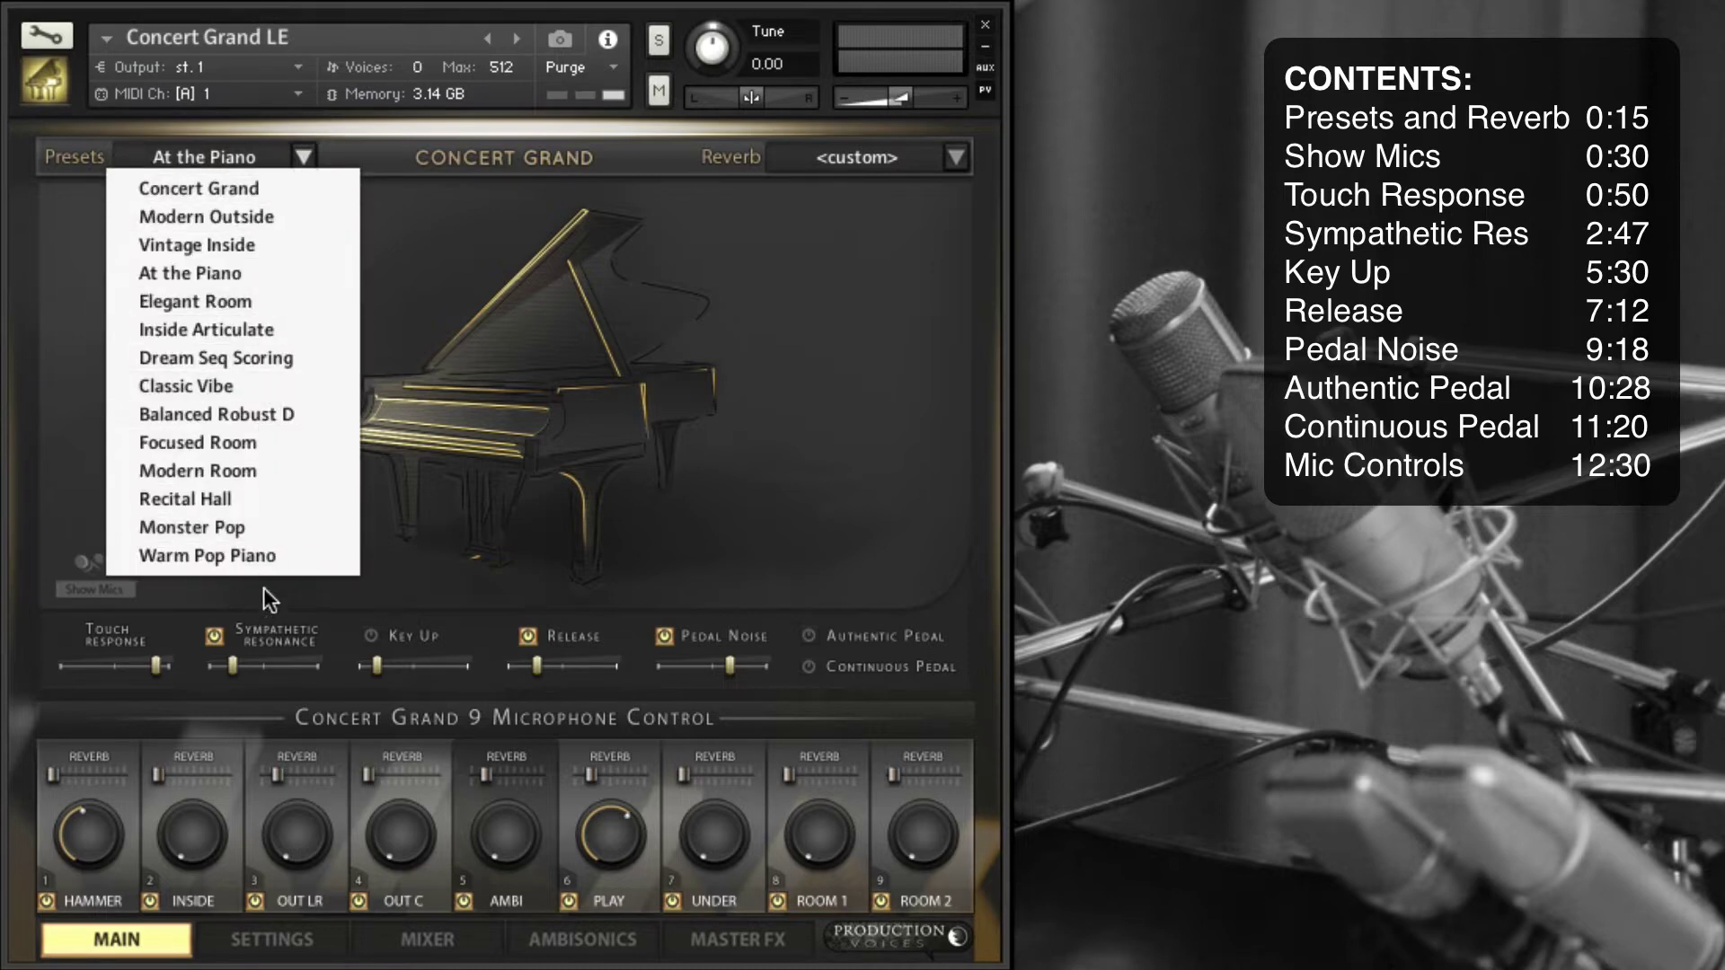
{"action": "left_click", "coordinate": [480, 310]}
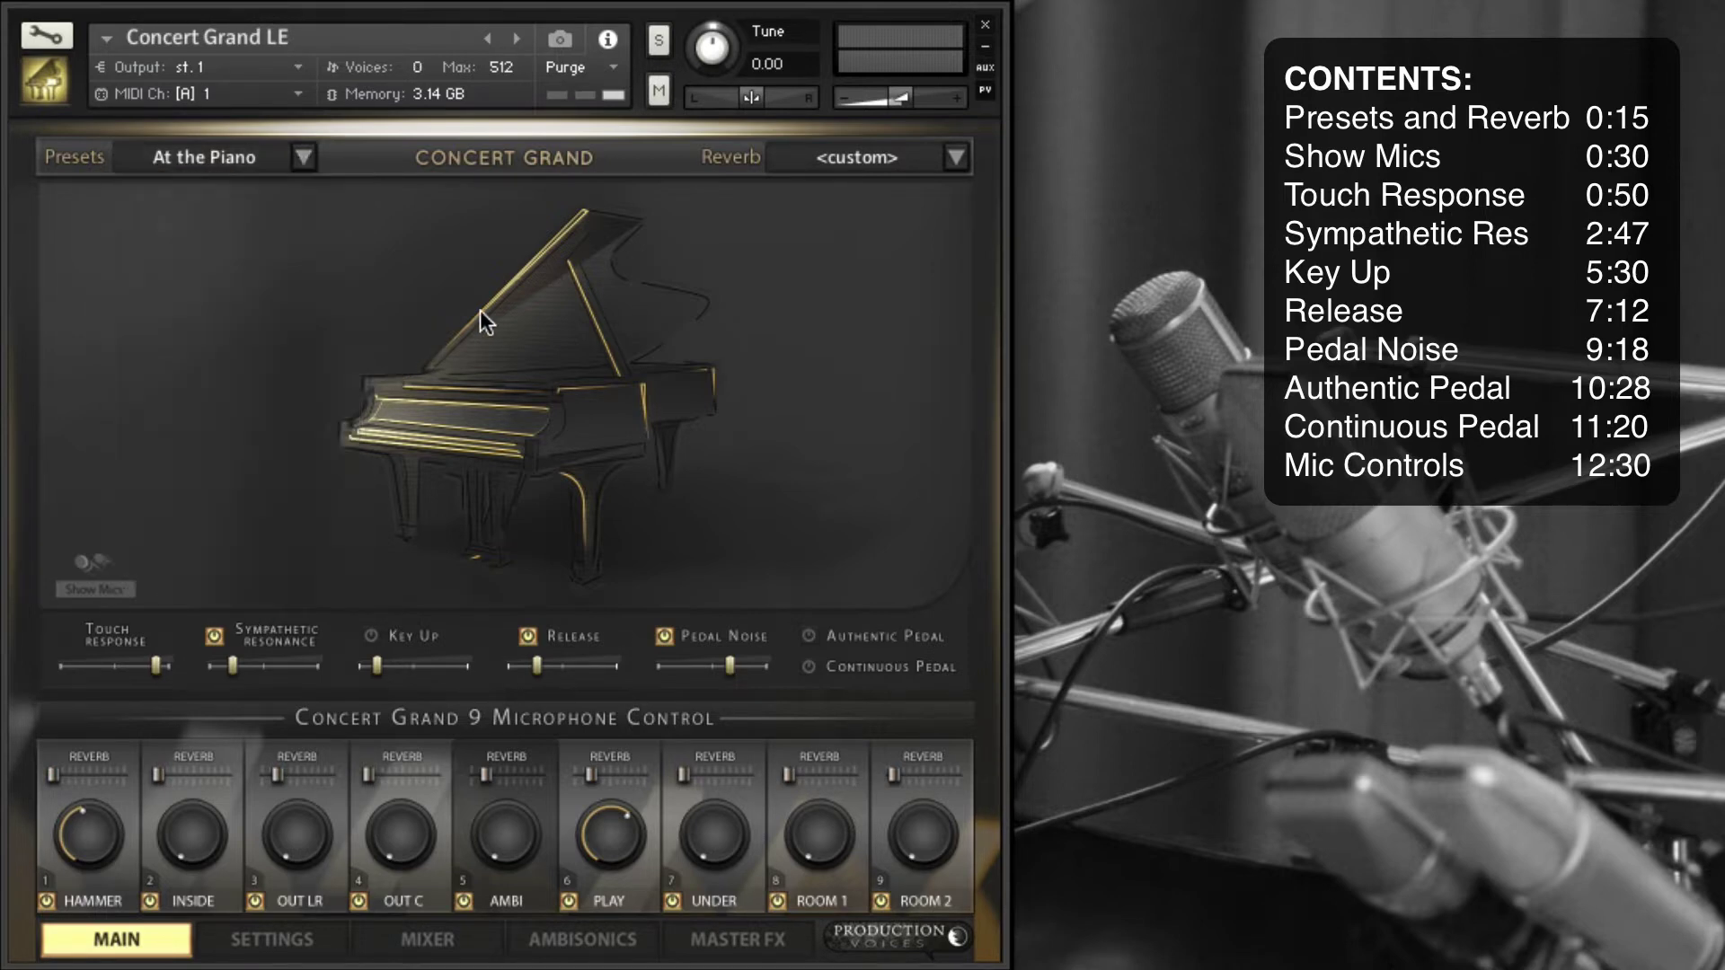
{"action": "left_click", "coordinate": [959, 158]}
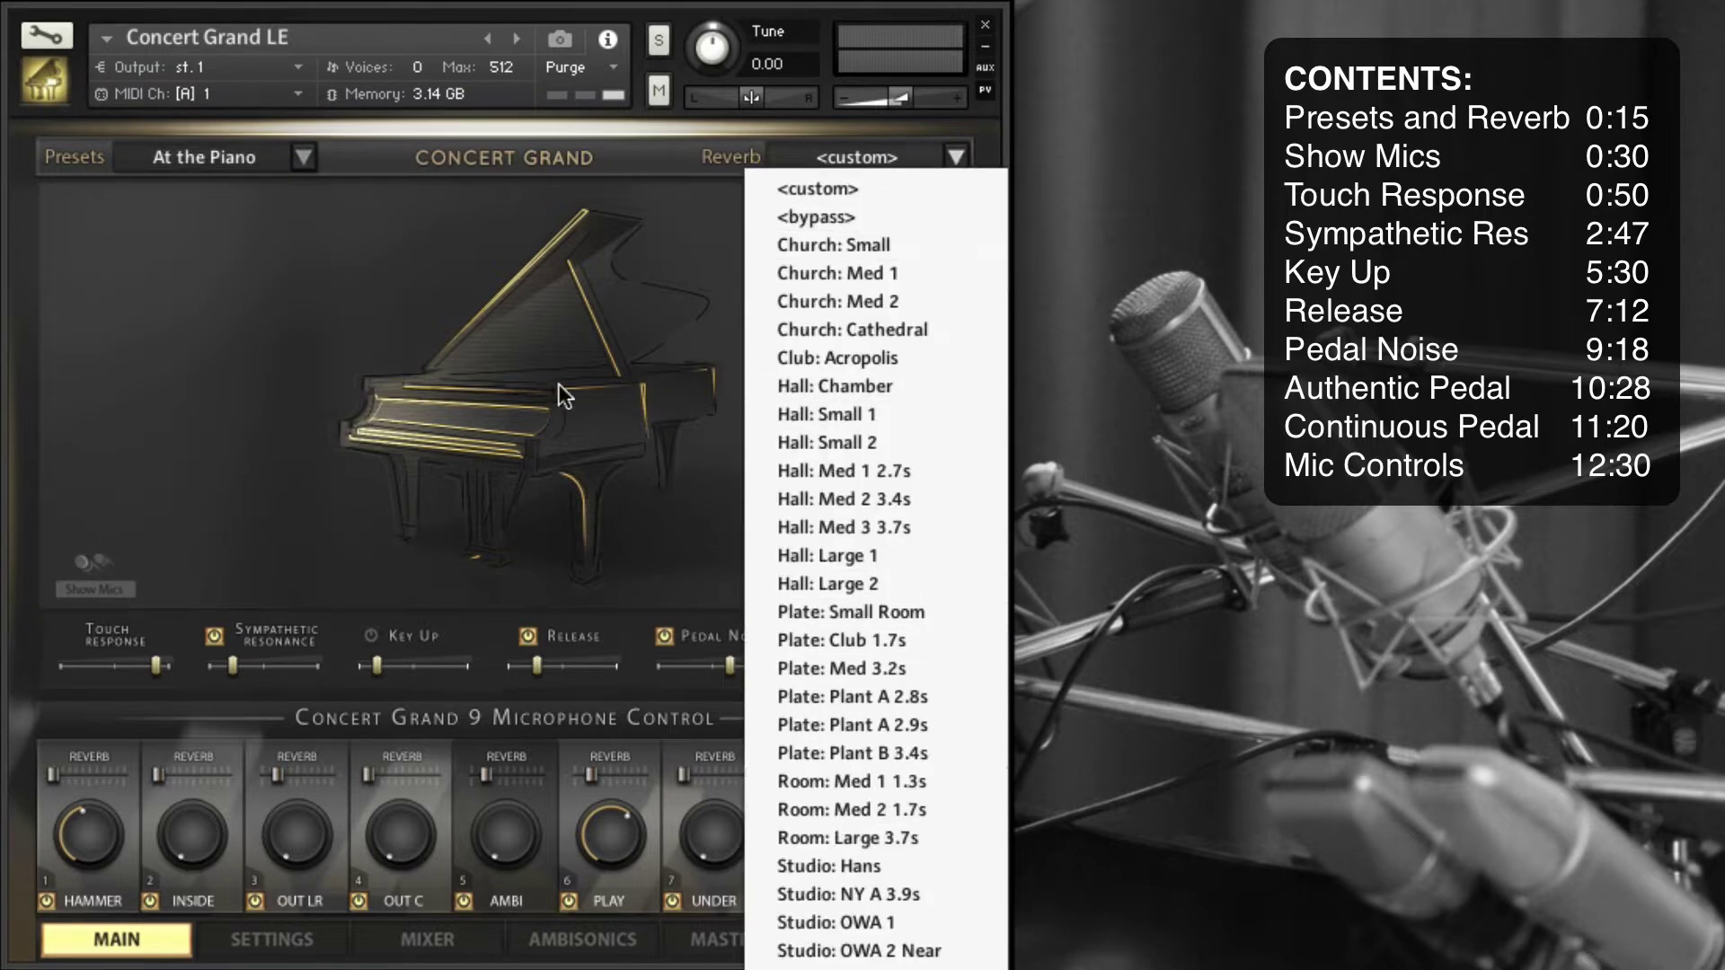
{"action": "left_click", "coordinate": [463, 312]}
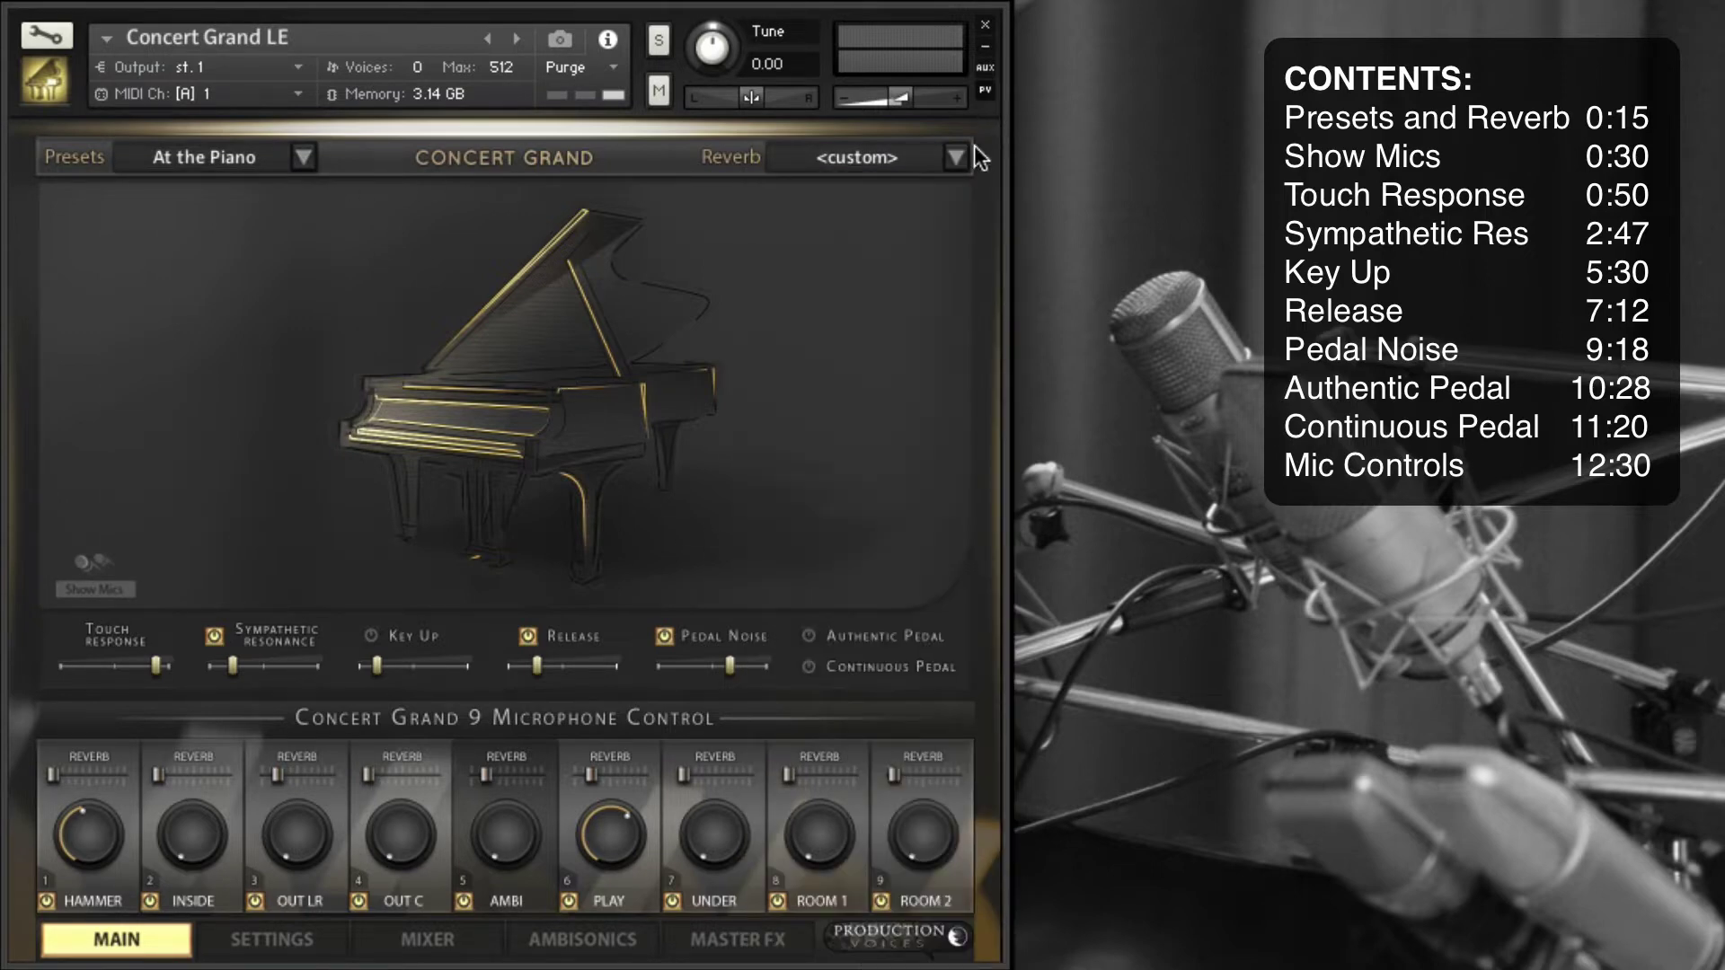
Turn on Show Mics to display the nine microphones, from Hammer to Room 2
{"action": "left_click", "coordinate": [99, 573]}
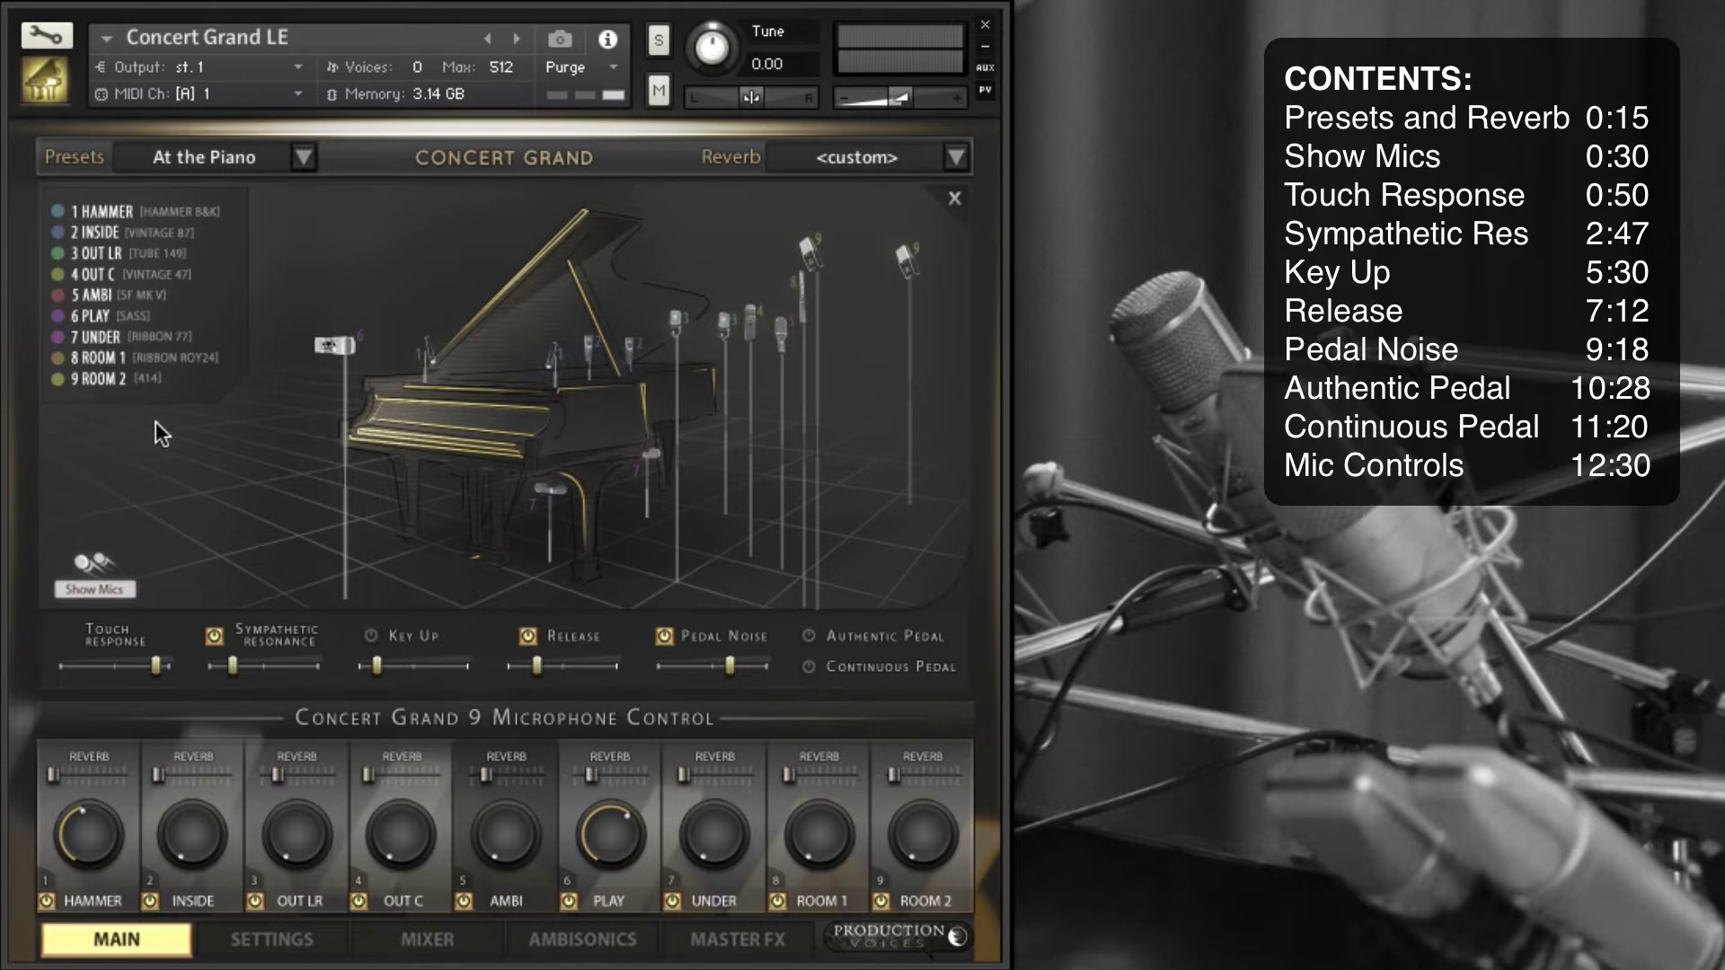
{"action": "left_click", "coordinate": [98, 572]}
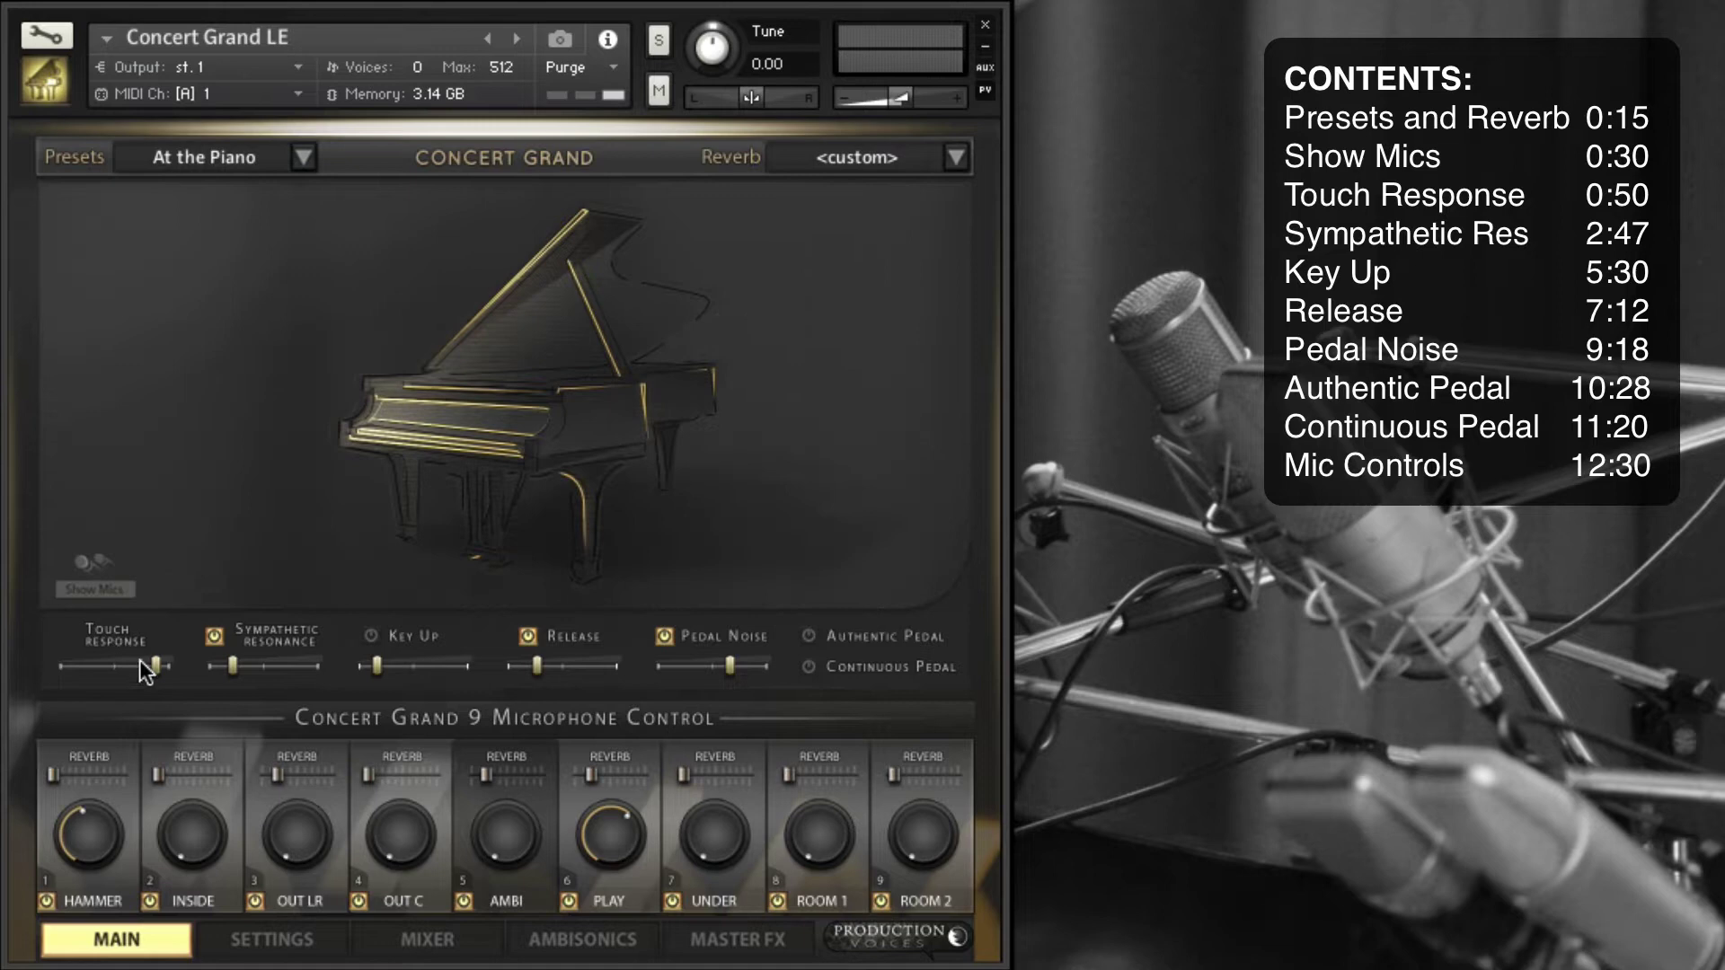
{"action": "left_click", "coordinate": [270, 939]}
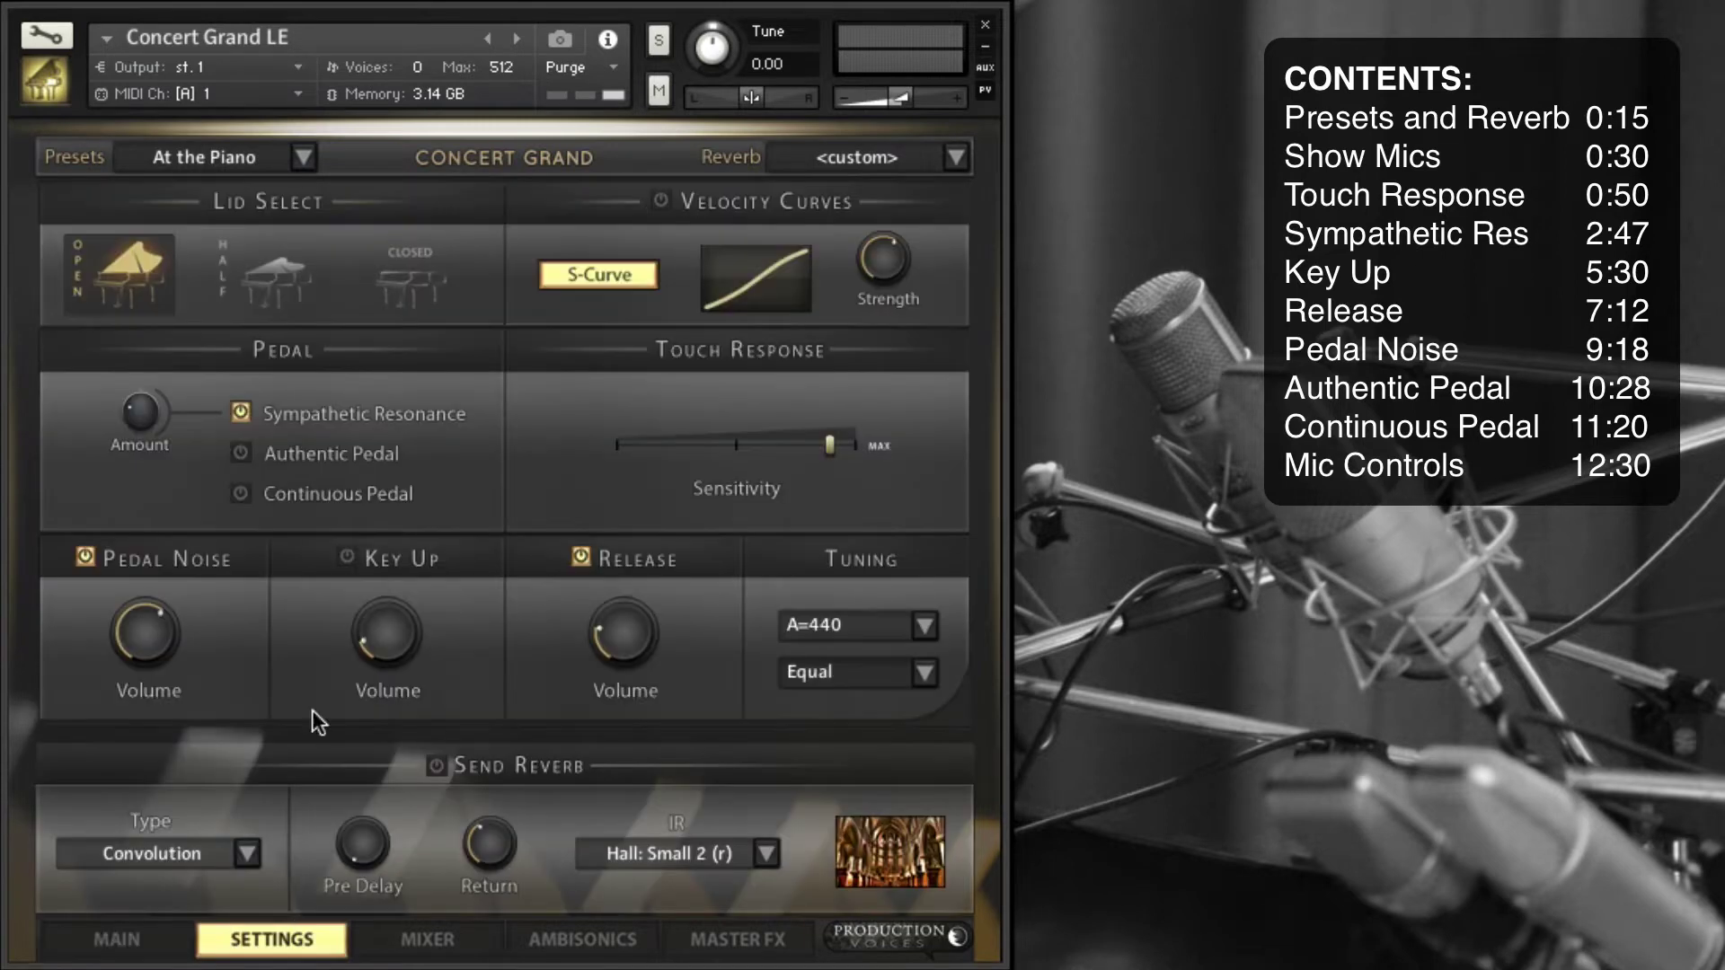
{"action": "left_click", "coordinate": [98, 943]}
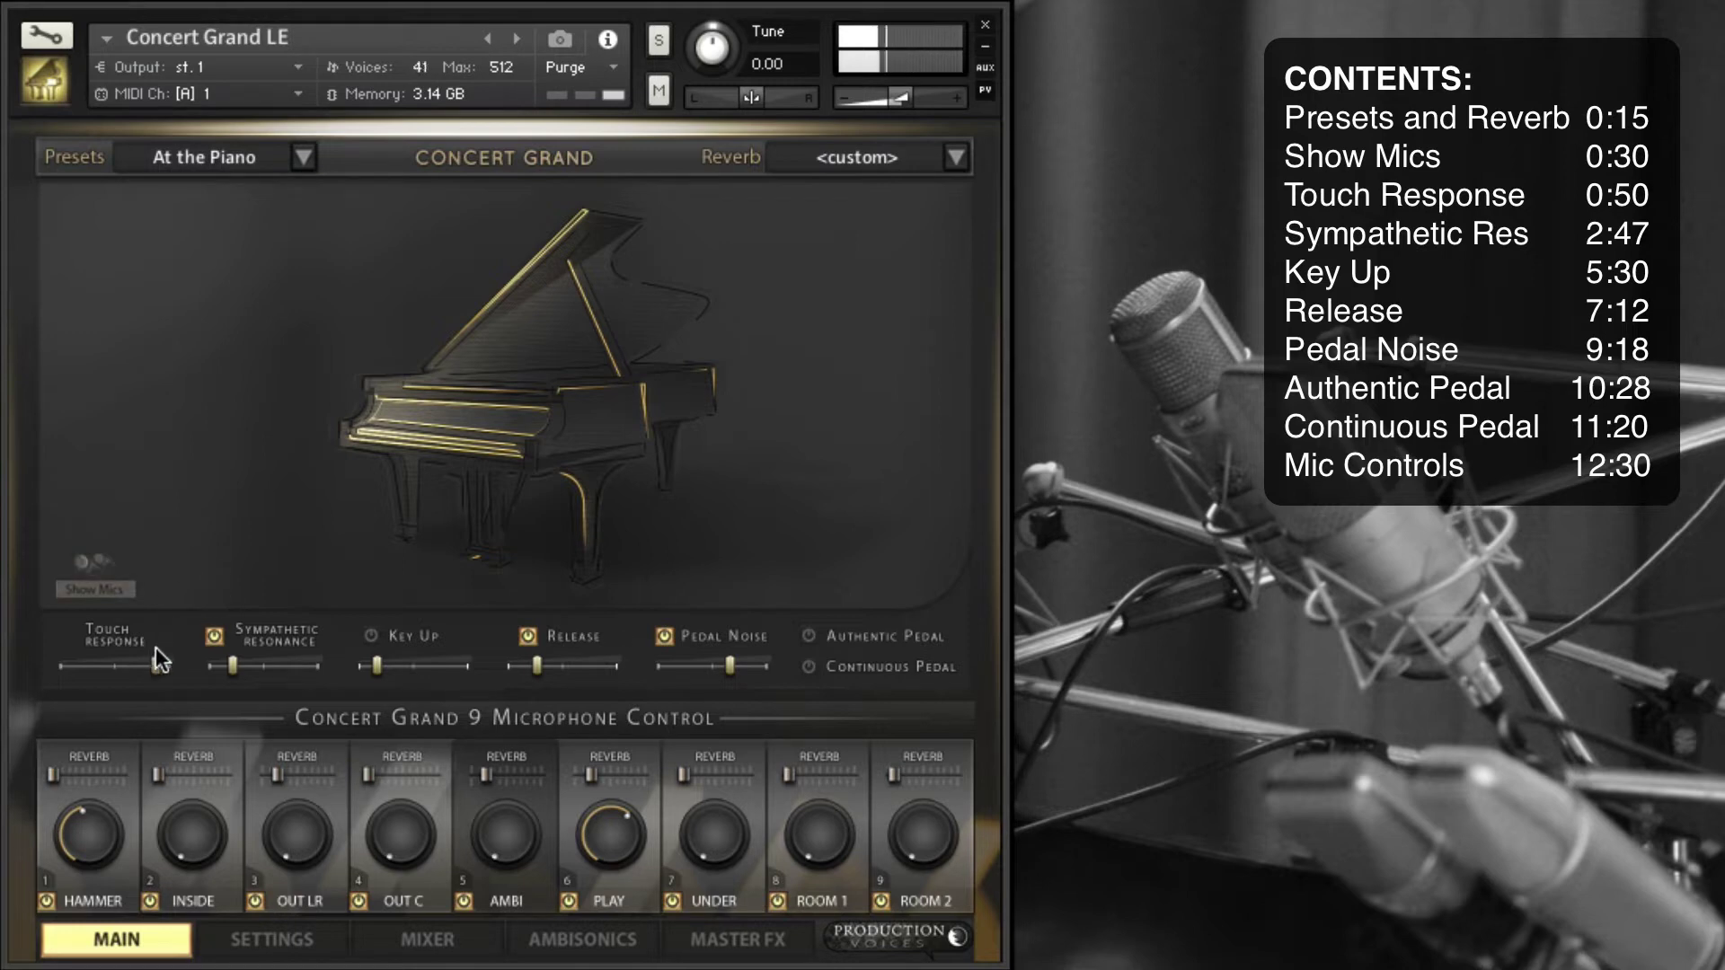
Sweep Touch Response through 54.6% and 42.4%, then up to 68.1%
{"action": "left_click_drag", "start_coordinate": [156, 661], "coordinate": [75, 670]}
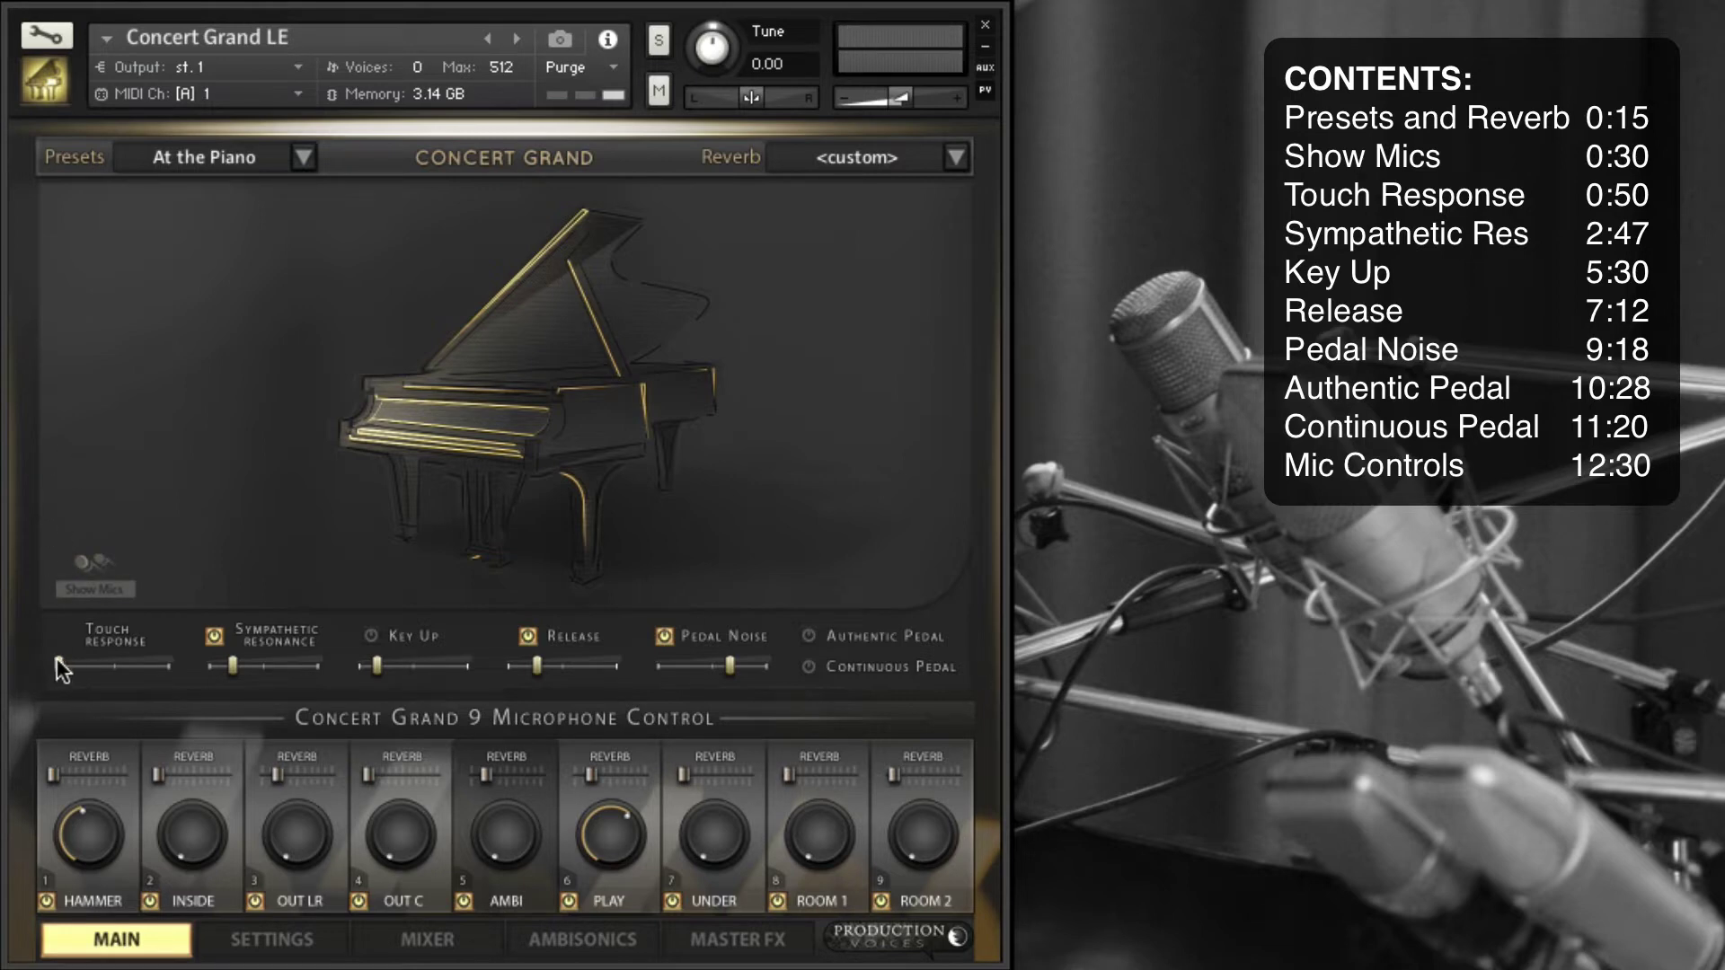
{"action": "left_click_drag", "start_coordinate": [58, 660], "coordinate": [142, 669]}
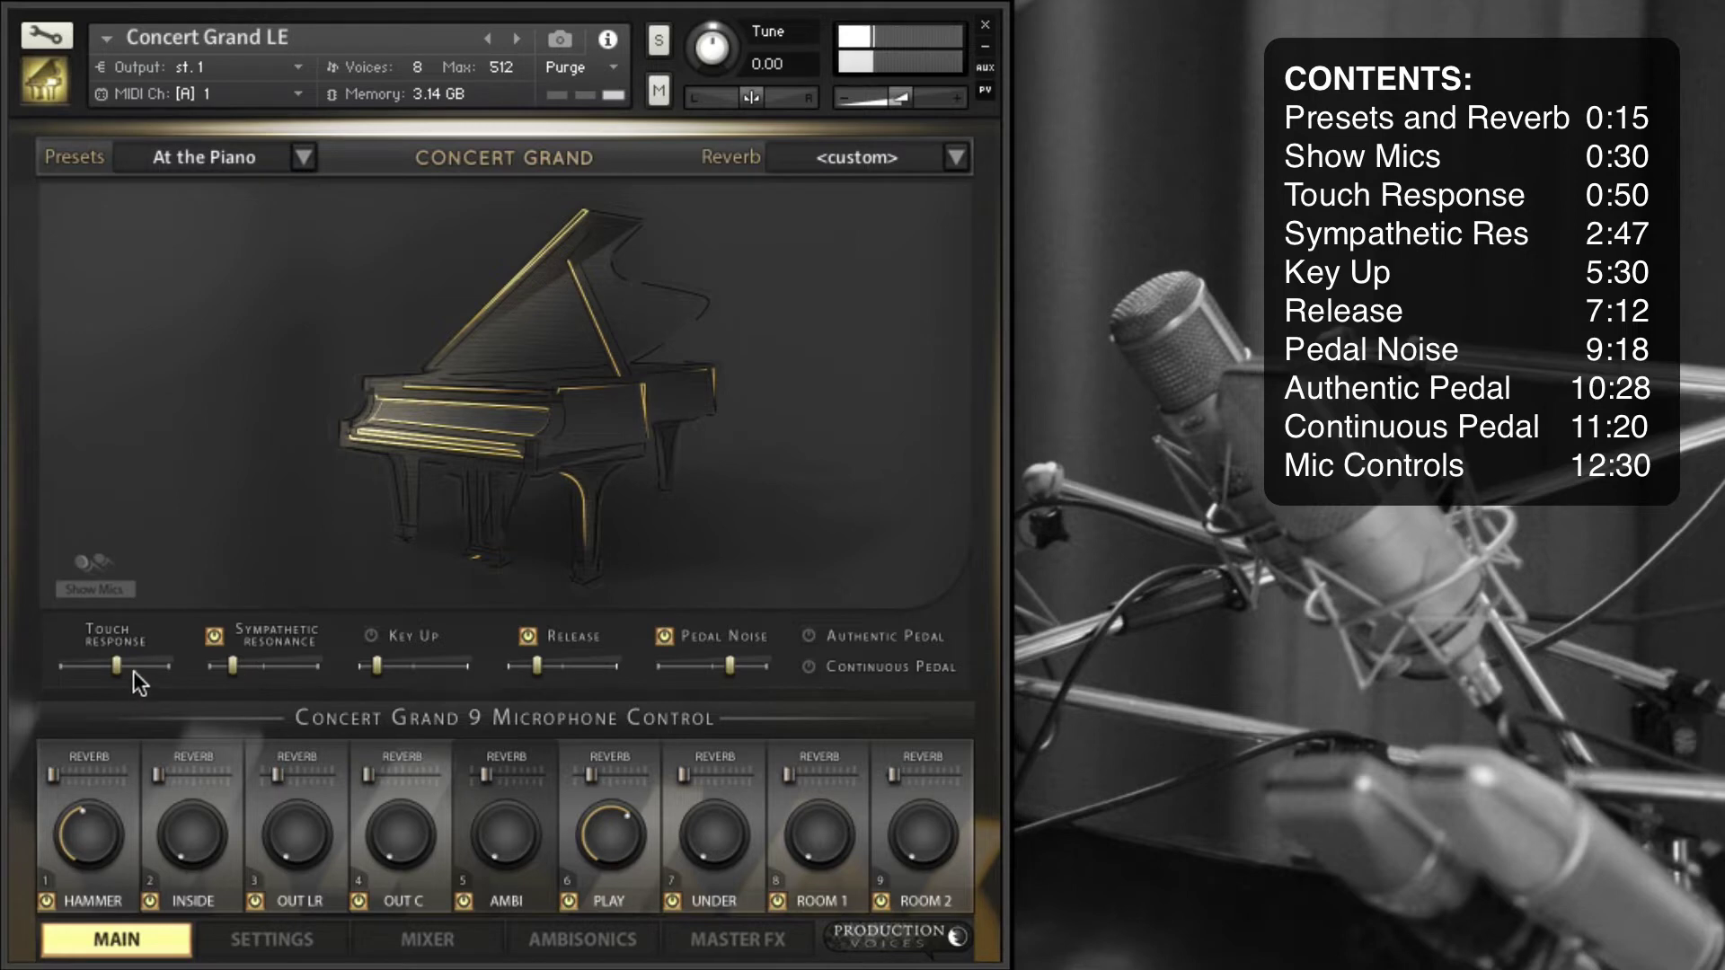
{"action": "left_click_drag", "start_coordinate": [117, 664], "coordinate": [259, 667]}
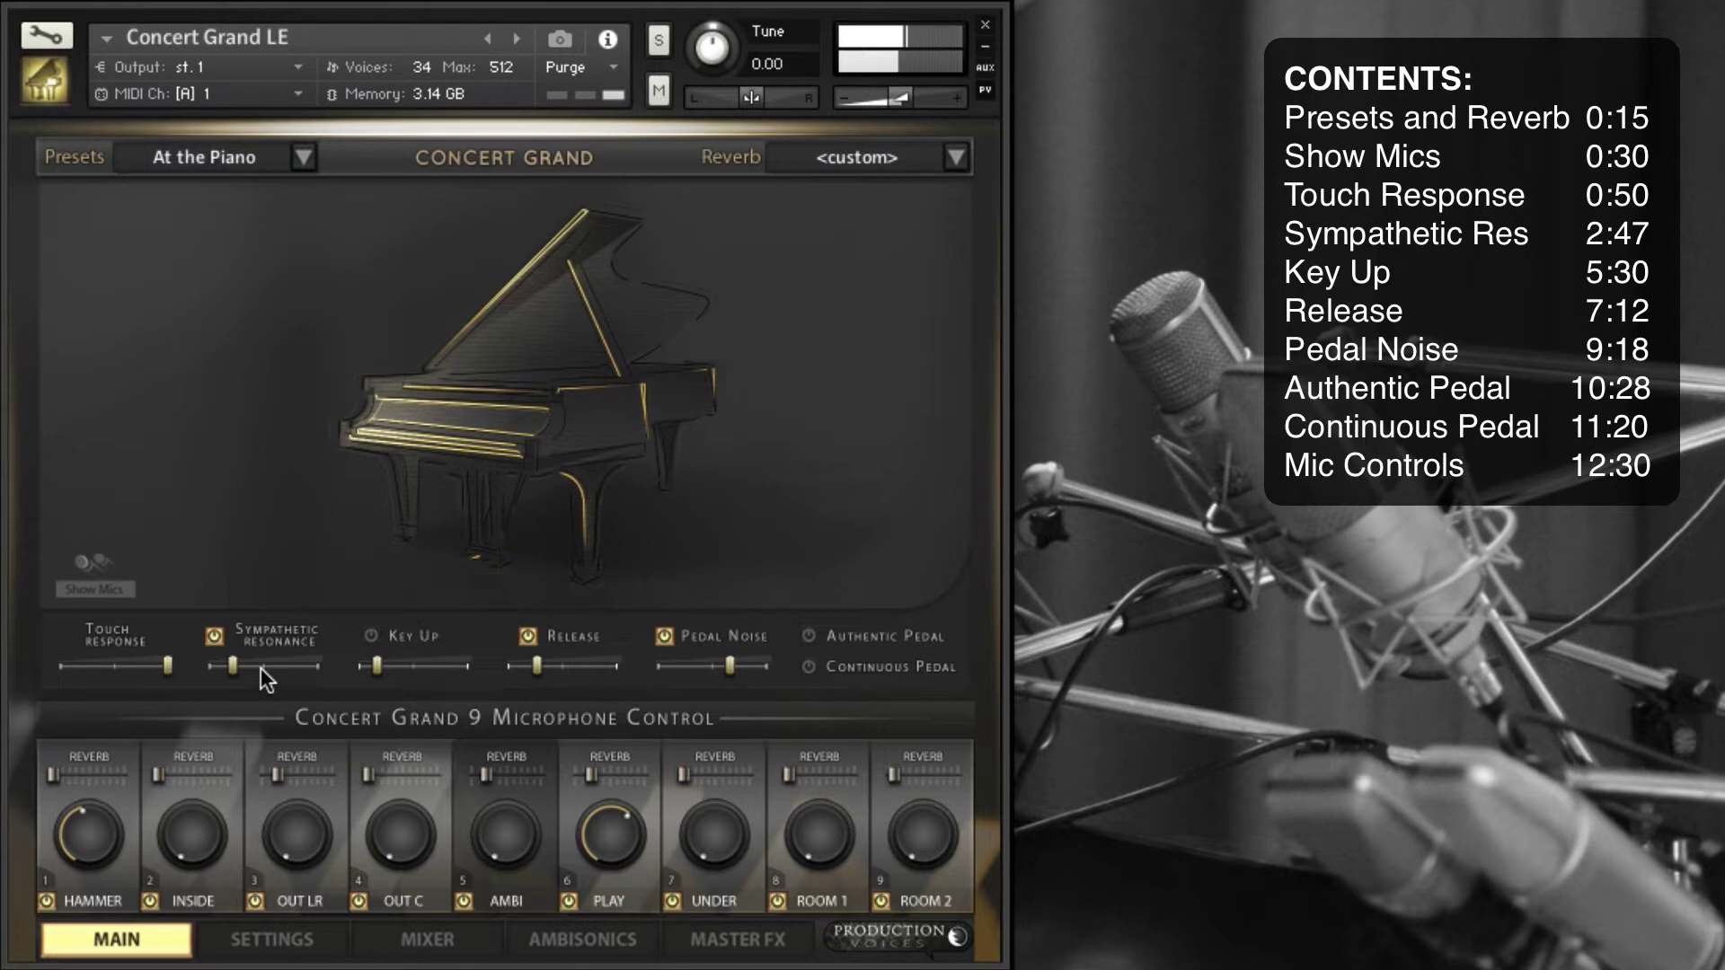
Try Touch Response at 94.1% and 100%, then ease it back to 88.2%
{"action": "left_click_drag", "start_coordinate": [168, 665], "coordinate": [139, 671]}
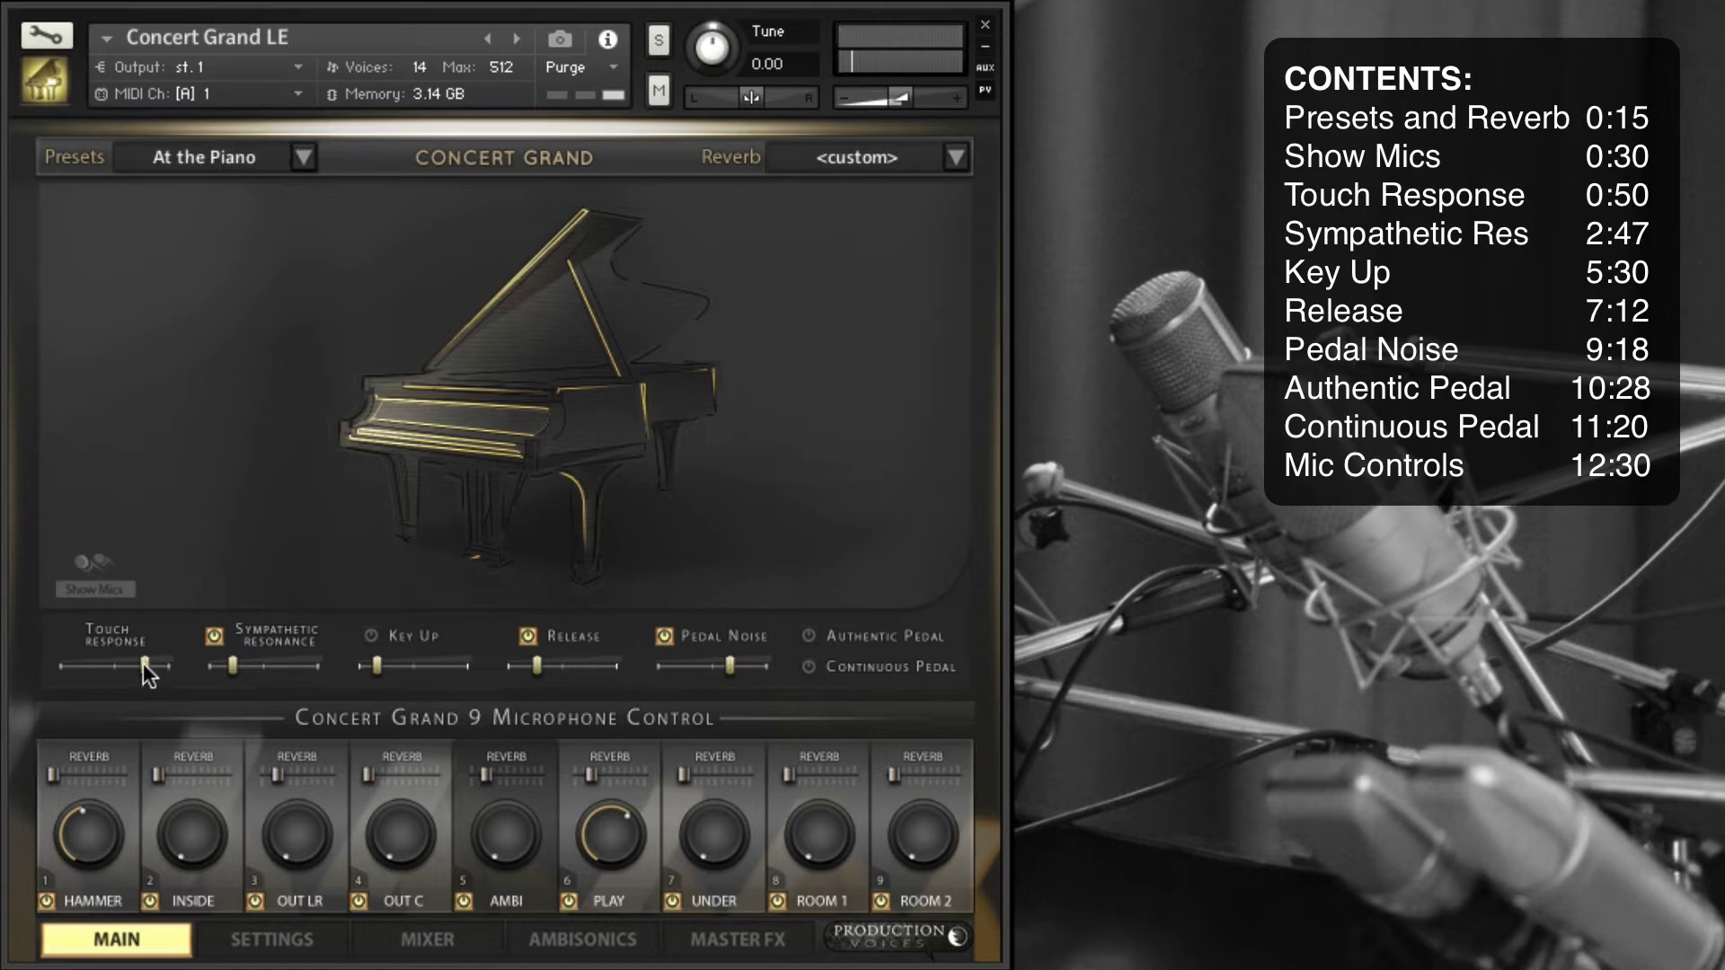
{"action": "left_click_drag", "start_coordinate": [143, 663], "coordinate": [269, 658]}
{"action": "left_click_drag", "start_coordinate": [169, 659], "coordinate": [157, 663]}
{"action": "key", "text": "super+Tab"}
{"action": "key", "text": "Tab"}
{"action": "key", "text": "Tab"}
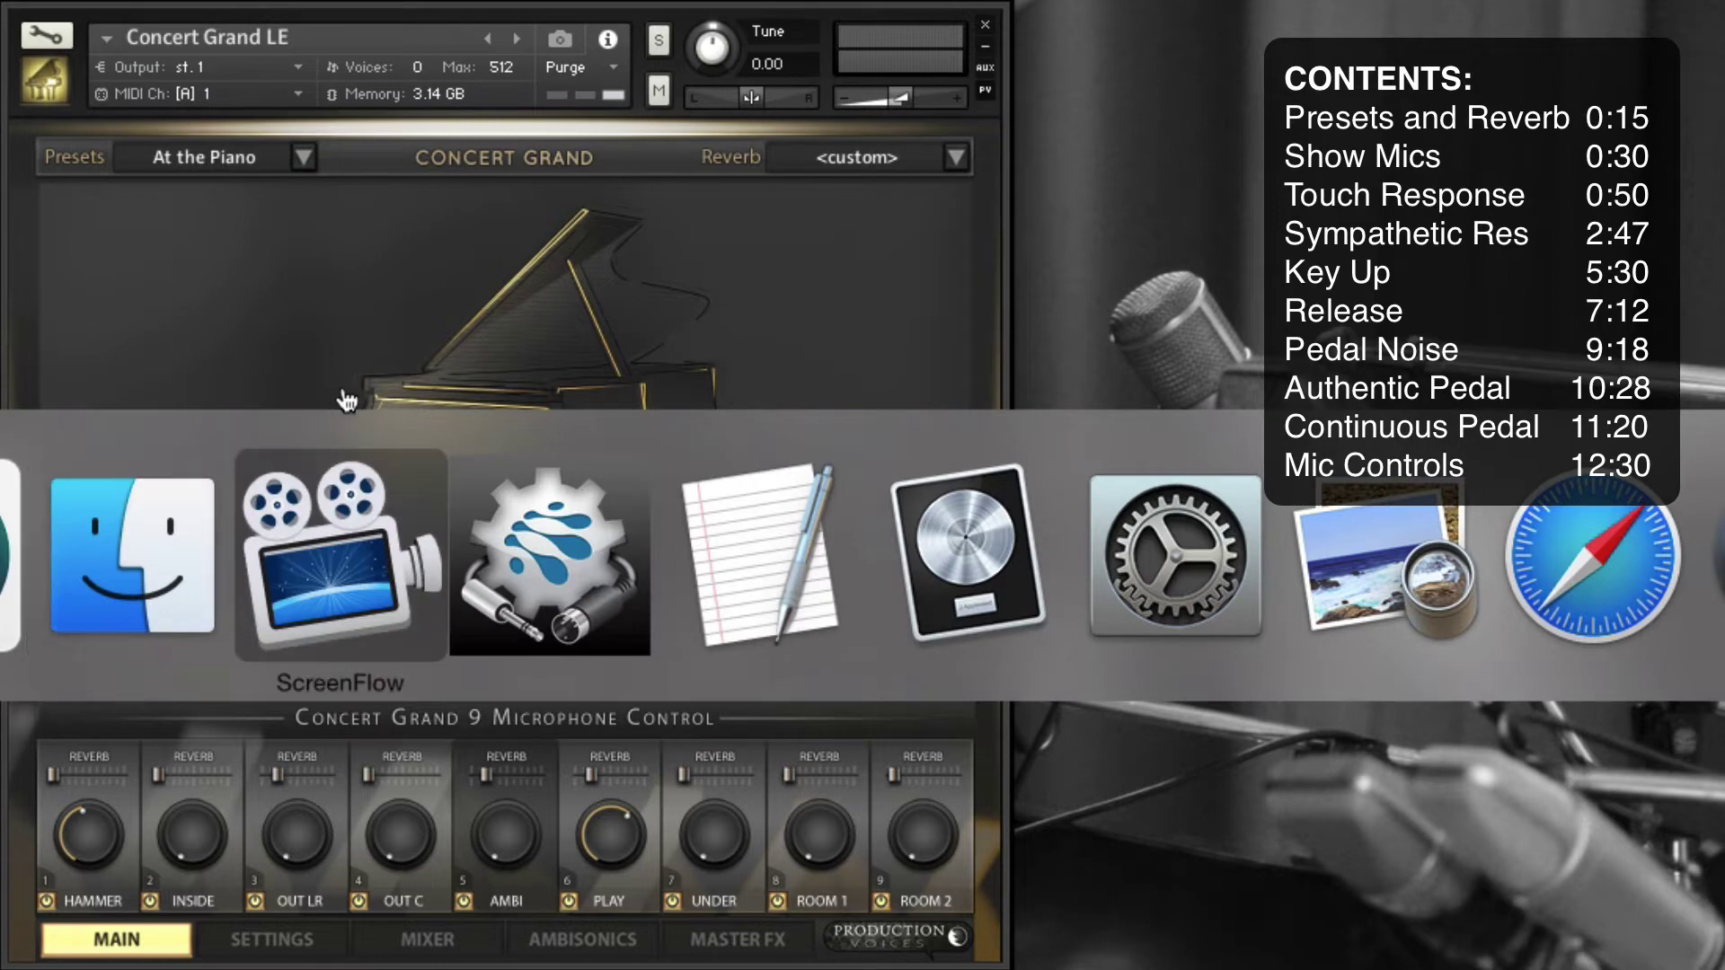
{"action": "key", "text": "Escape"}
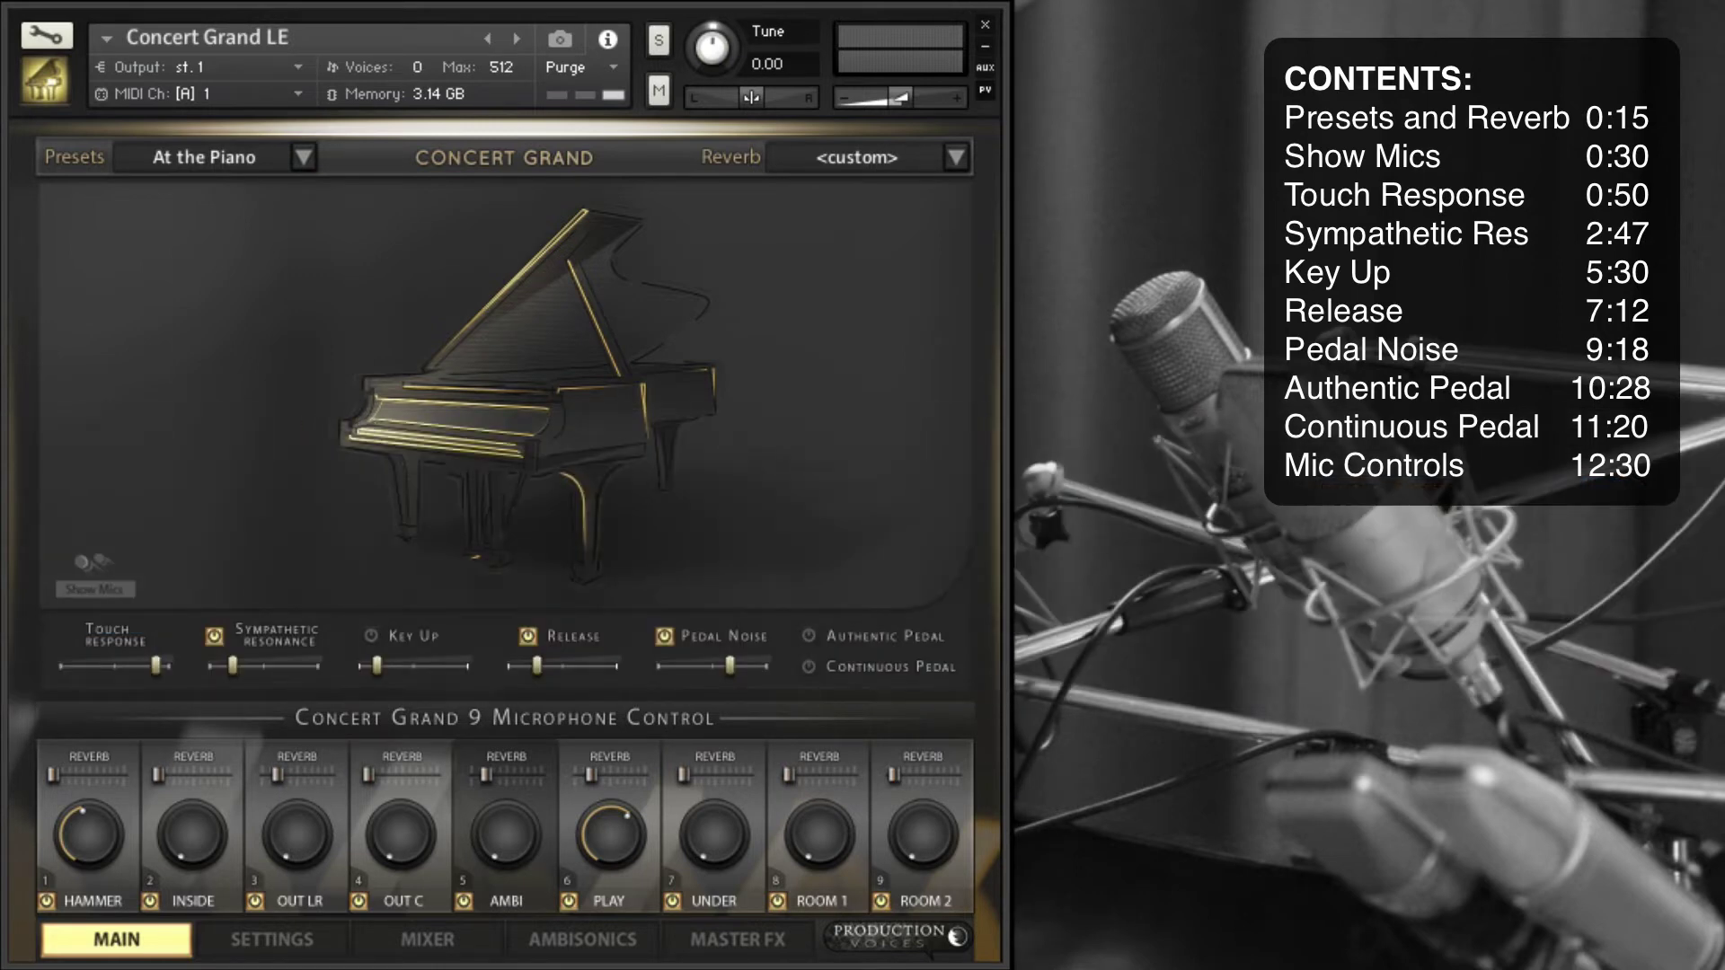
{"action": "key", "text": "super+Tab"}
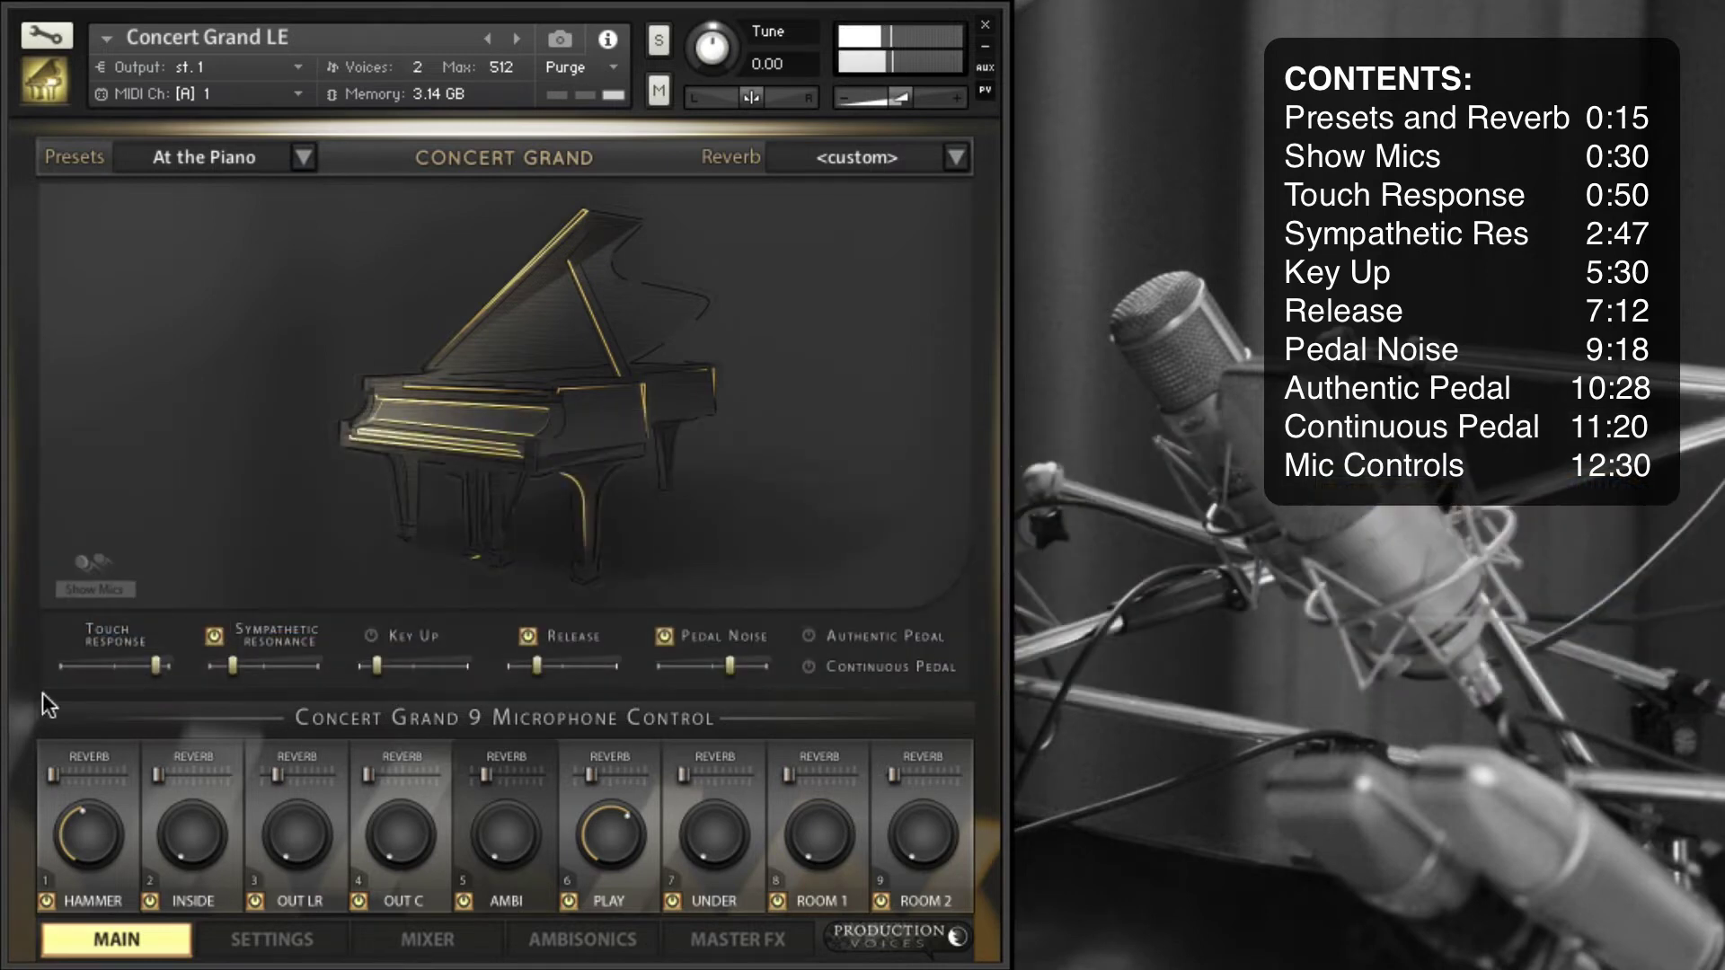
Sweep Sympathetic Resonance through -6.0 dB and -16.6 dB, finishing at -20.8 dB
{"action": "left_click_drag", "start_coordinate": [232, 665], "coordinate": [293, 663]}
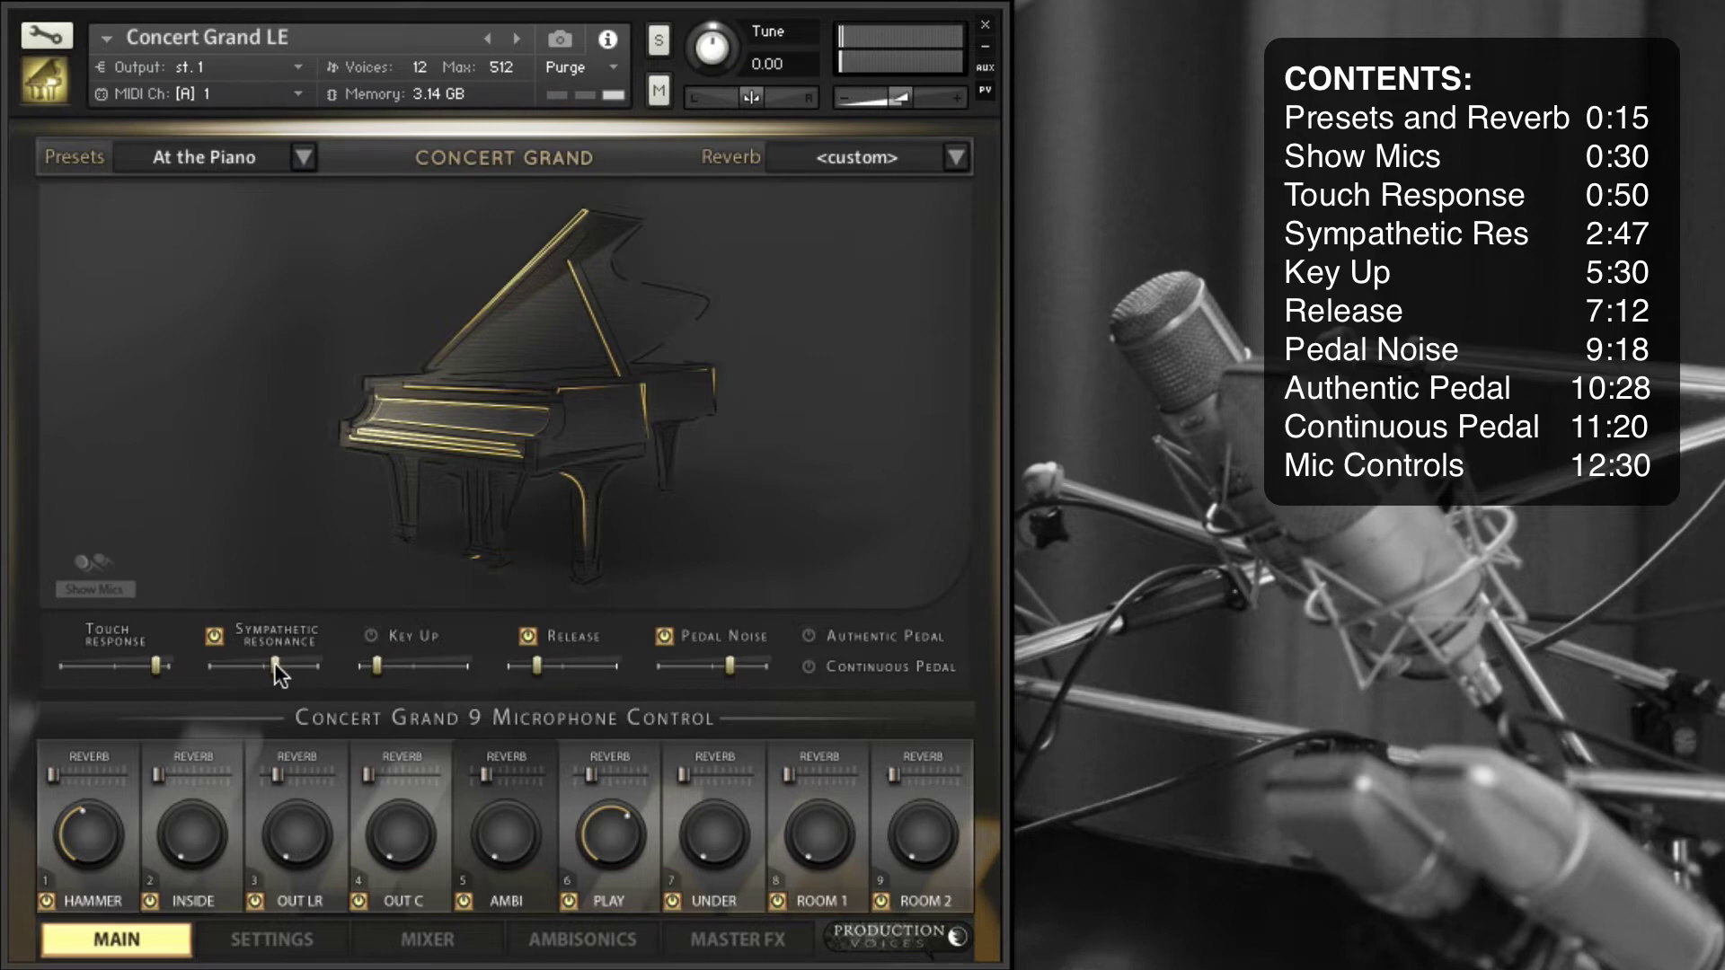
{"action": "left_click_drag", "start_coordinate": [274, 663], "coordinate": [220, 672]}
{"action": "left_click_drag", "start_coordinate": [237, 663], "coordinate": [244, 667]}
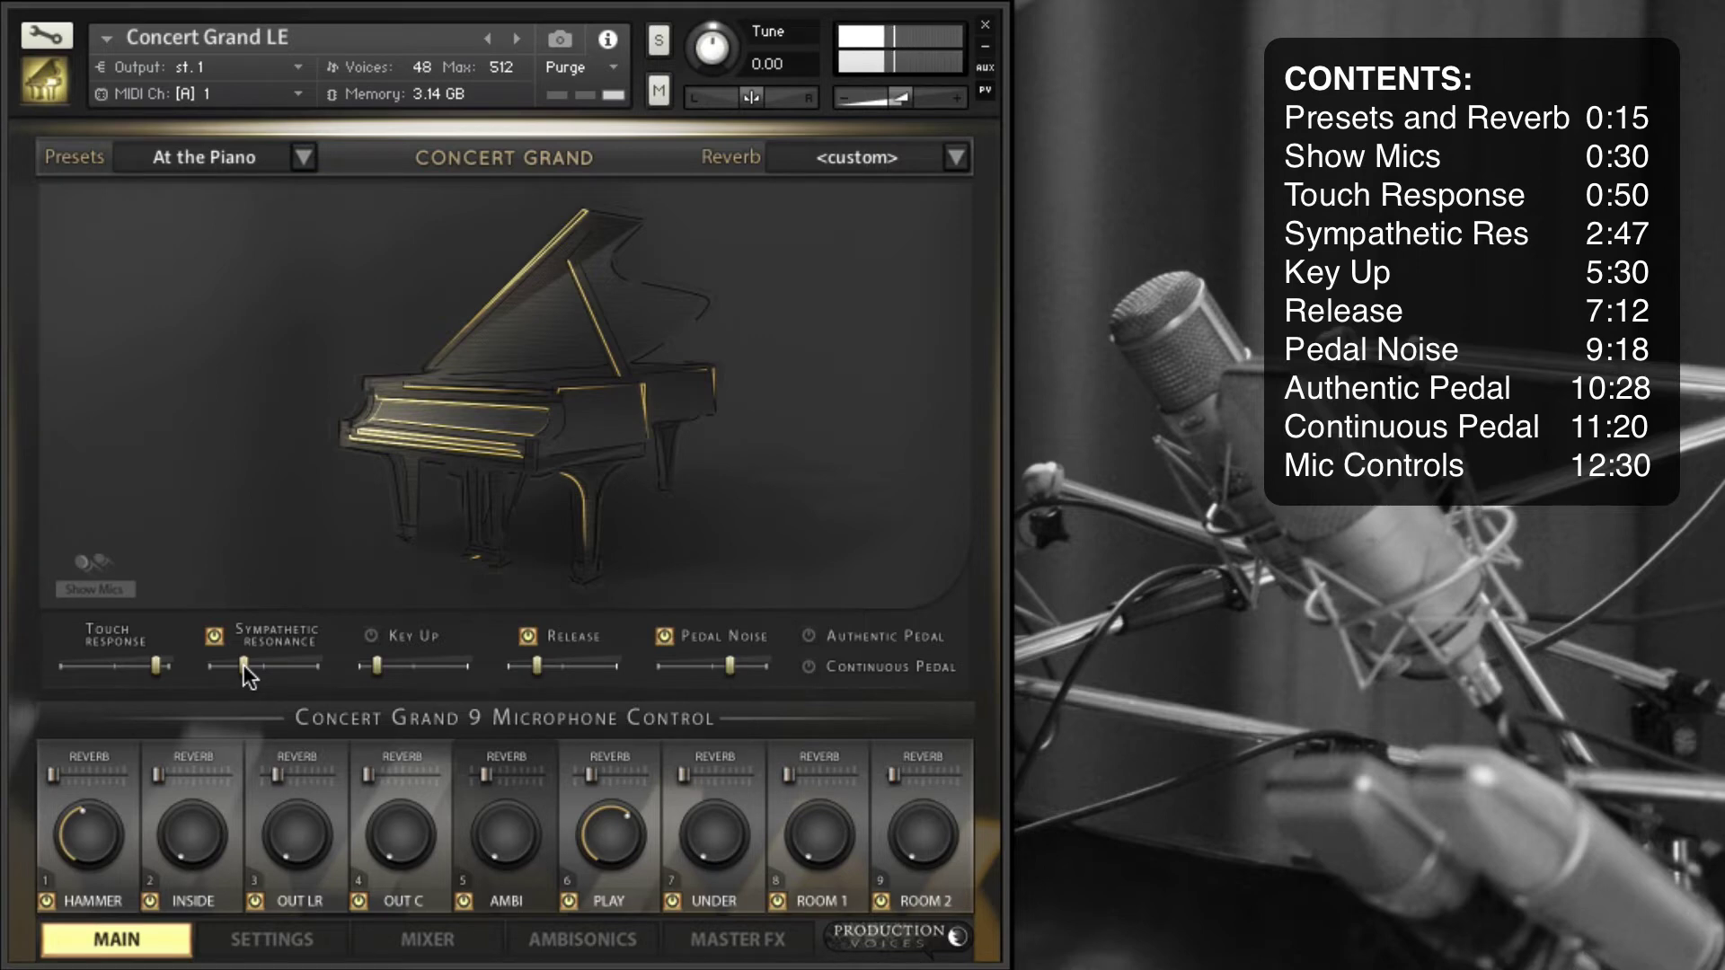
{"action": "left_click_drag", "start_coordinate": [242, 665], "coordinate": [293, 666]}
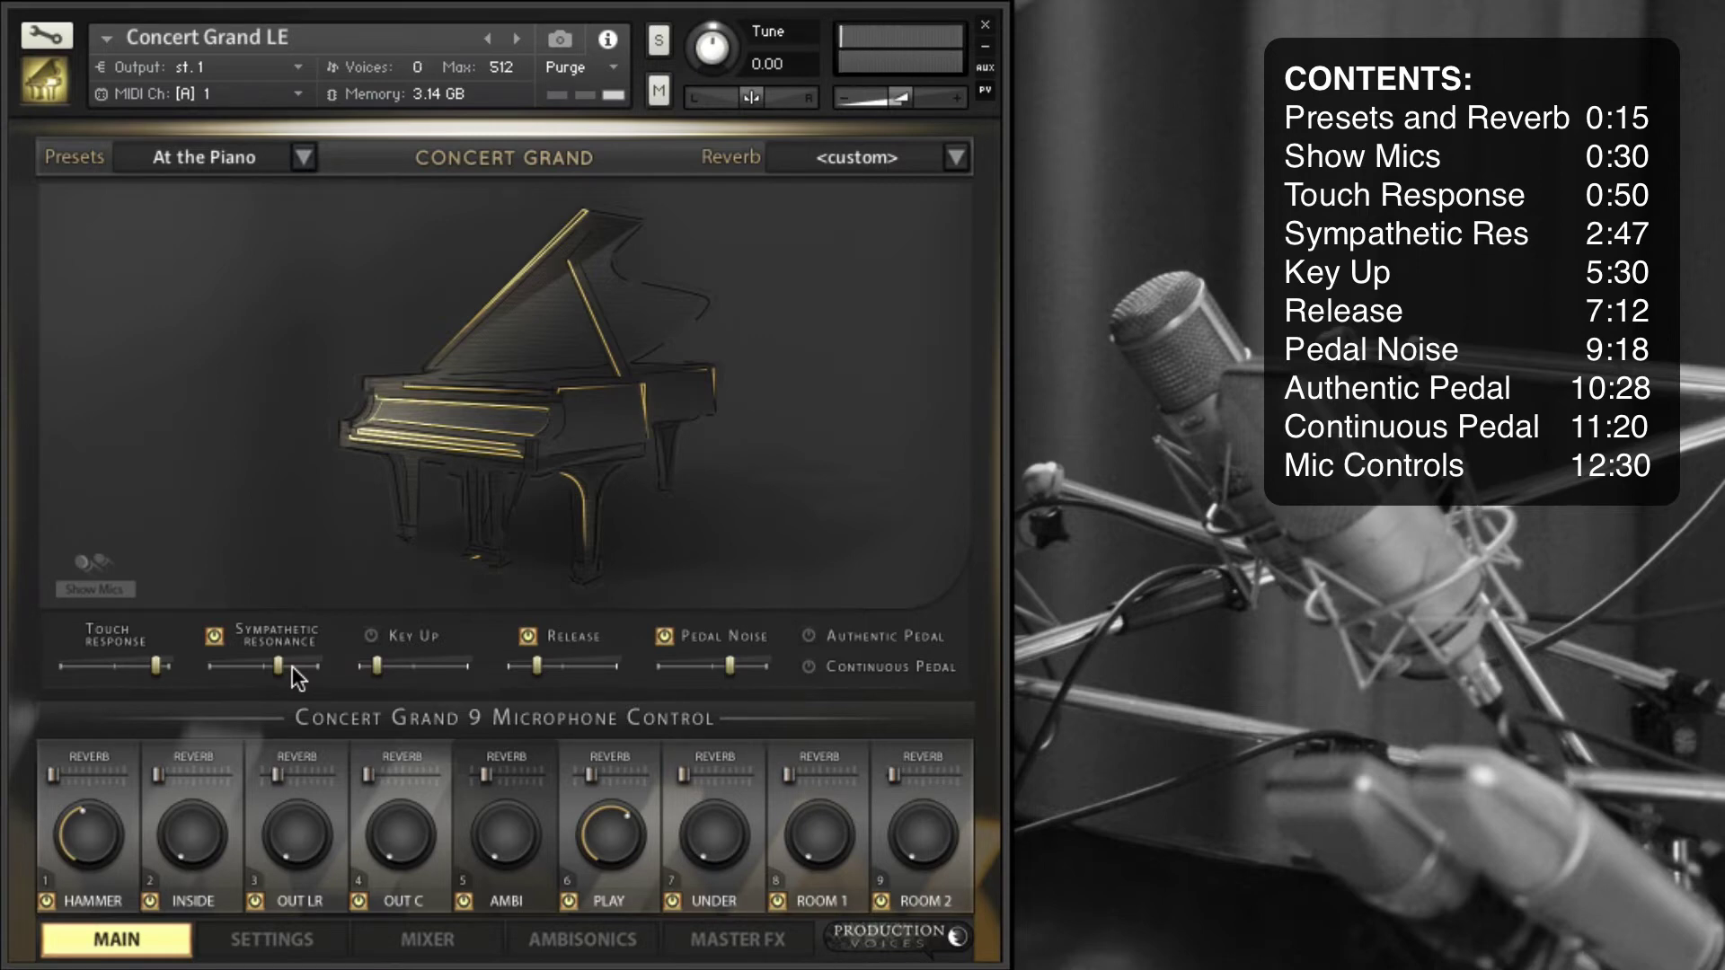
{"action": "left_click_drag", "start_coordinate": [278, 665], "coordinate": [224, 662]}
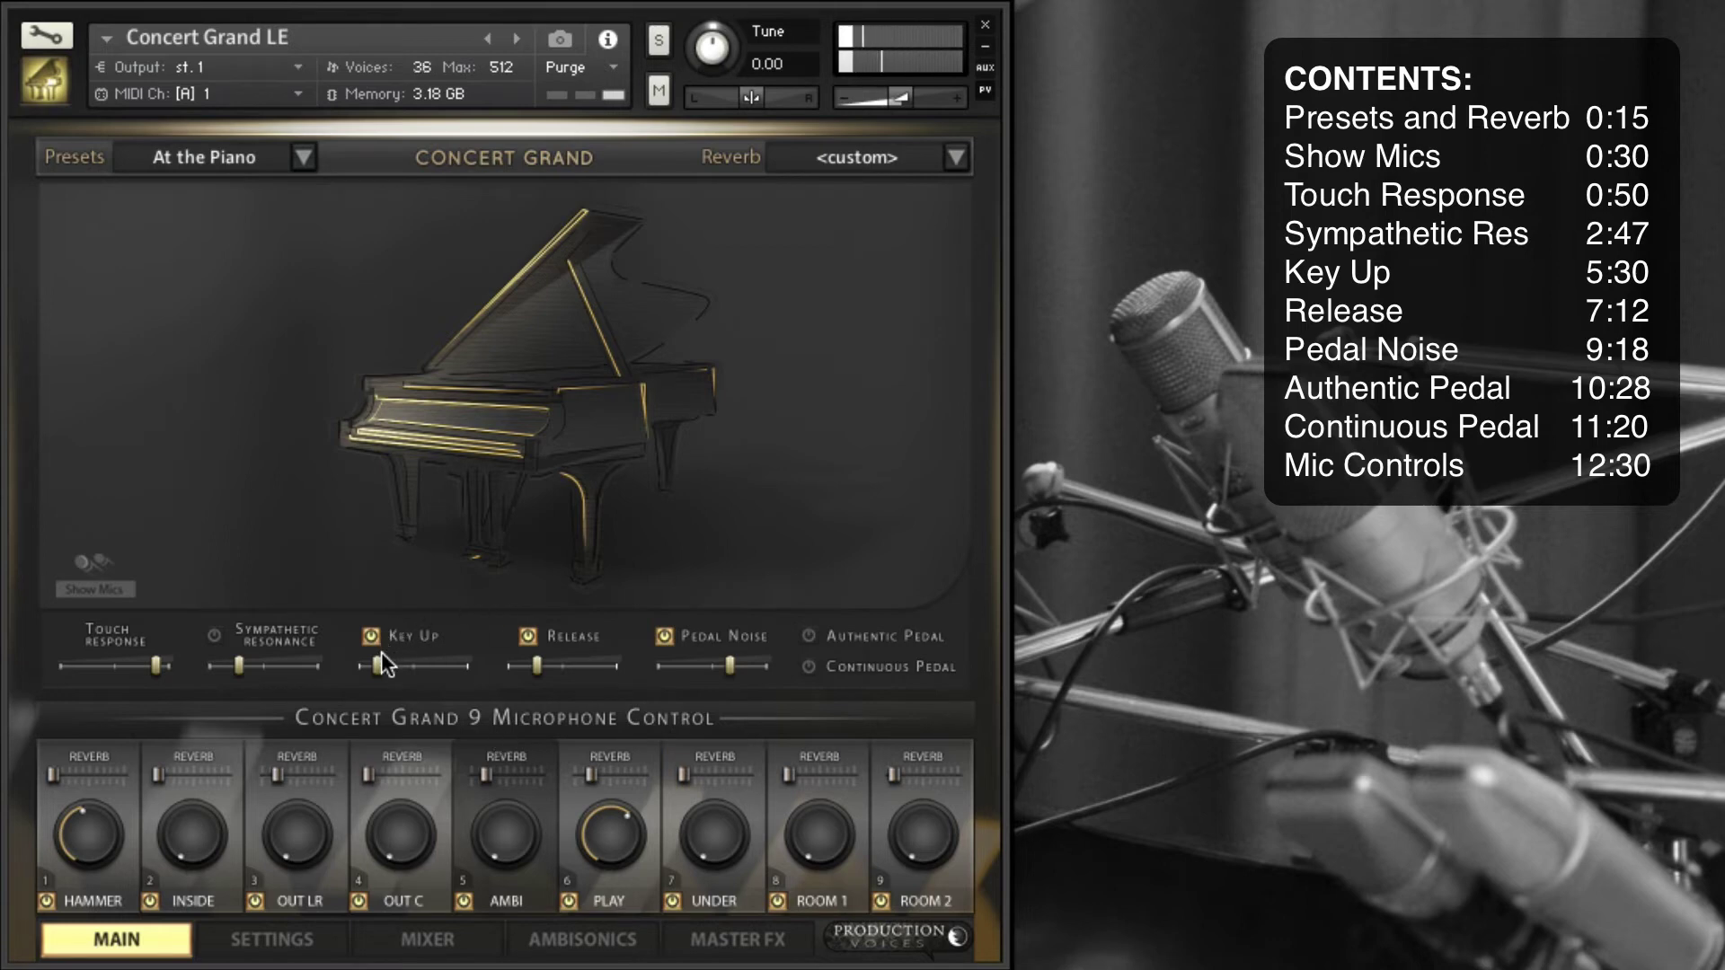
Compare Key Up levels of 0.7, -3.1, 3.6 and -6.1 dB, ending at -9.4 dB
{"action": "left_click_drag", "start_coordinate": [379, 659], "coordinate": [477, 660]}
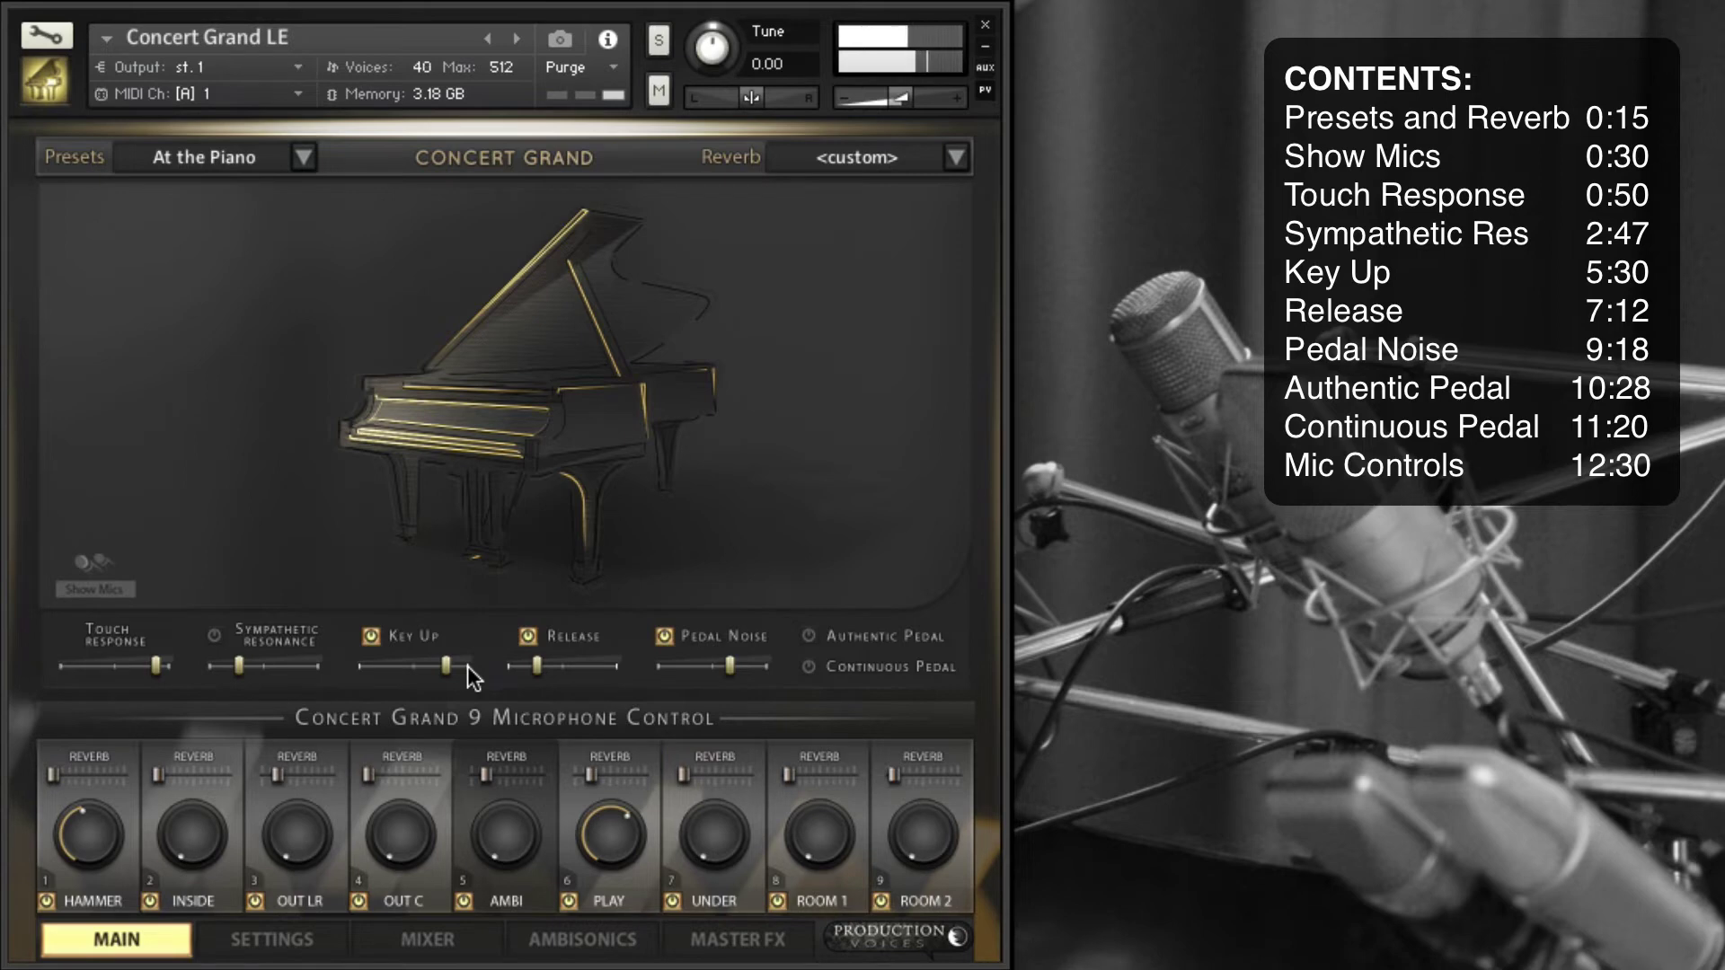
{"action": "mouse_move", "coordinate": [451, 664]}
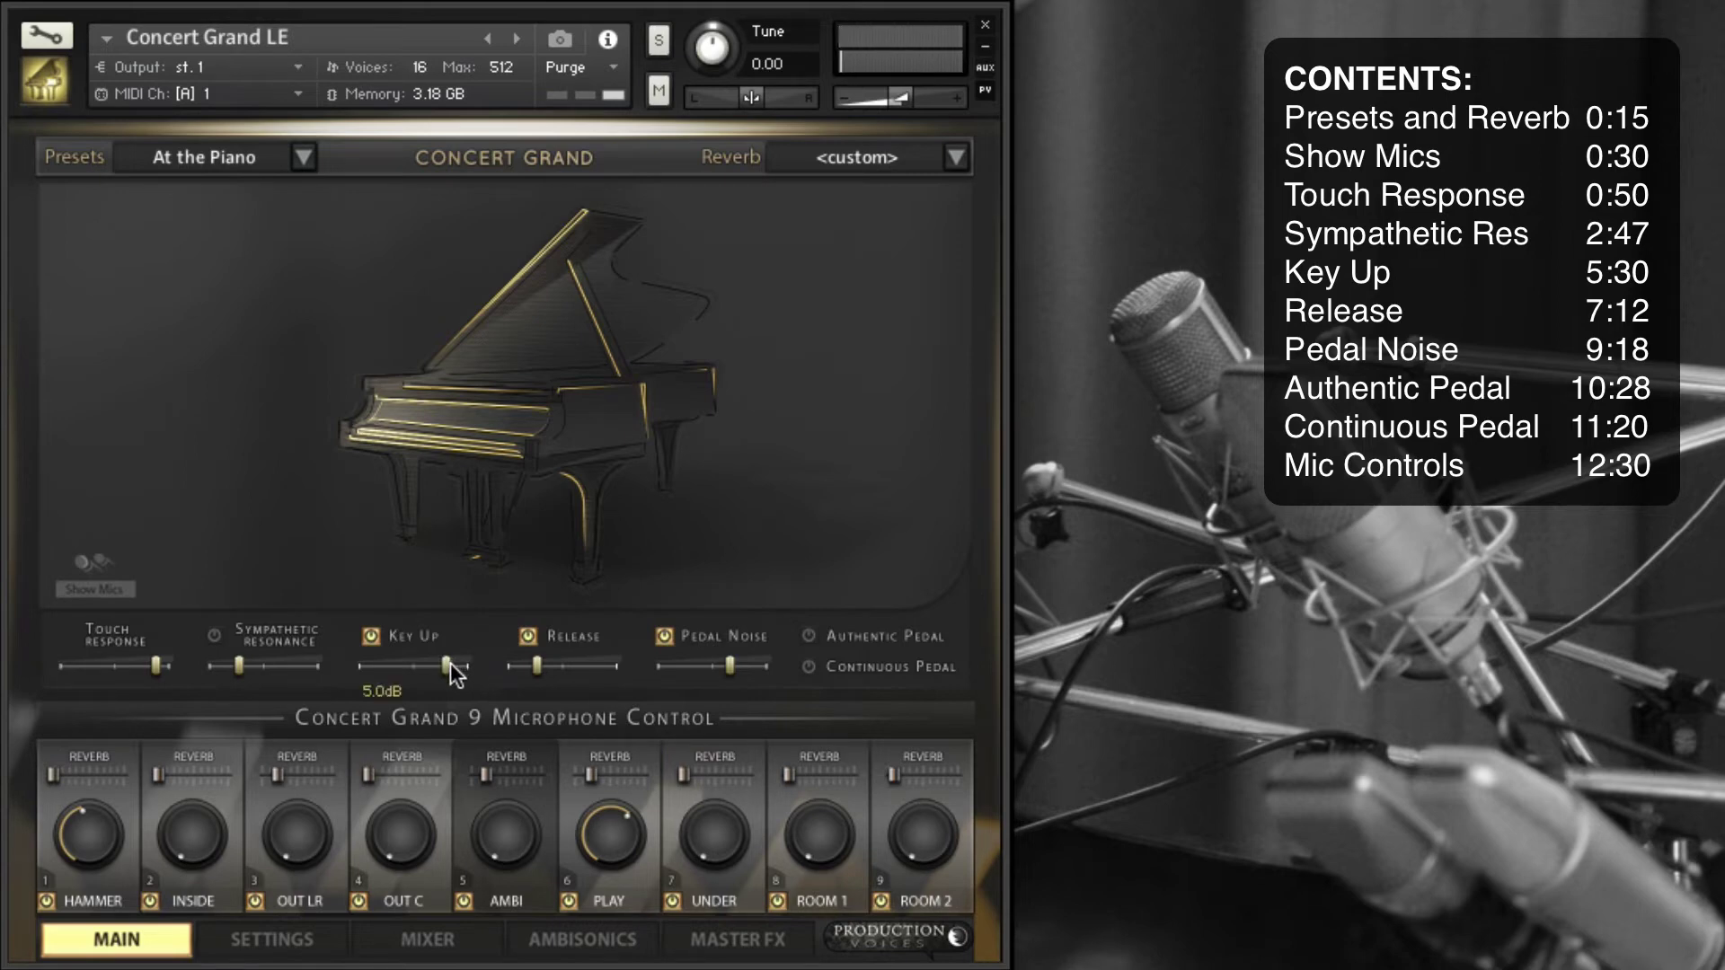
{"action": "left_click_drag", "start_coordinate": [450, 663], "coordinate": [398, 670]}
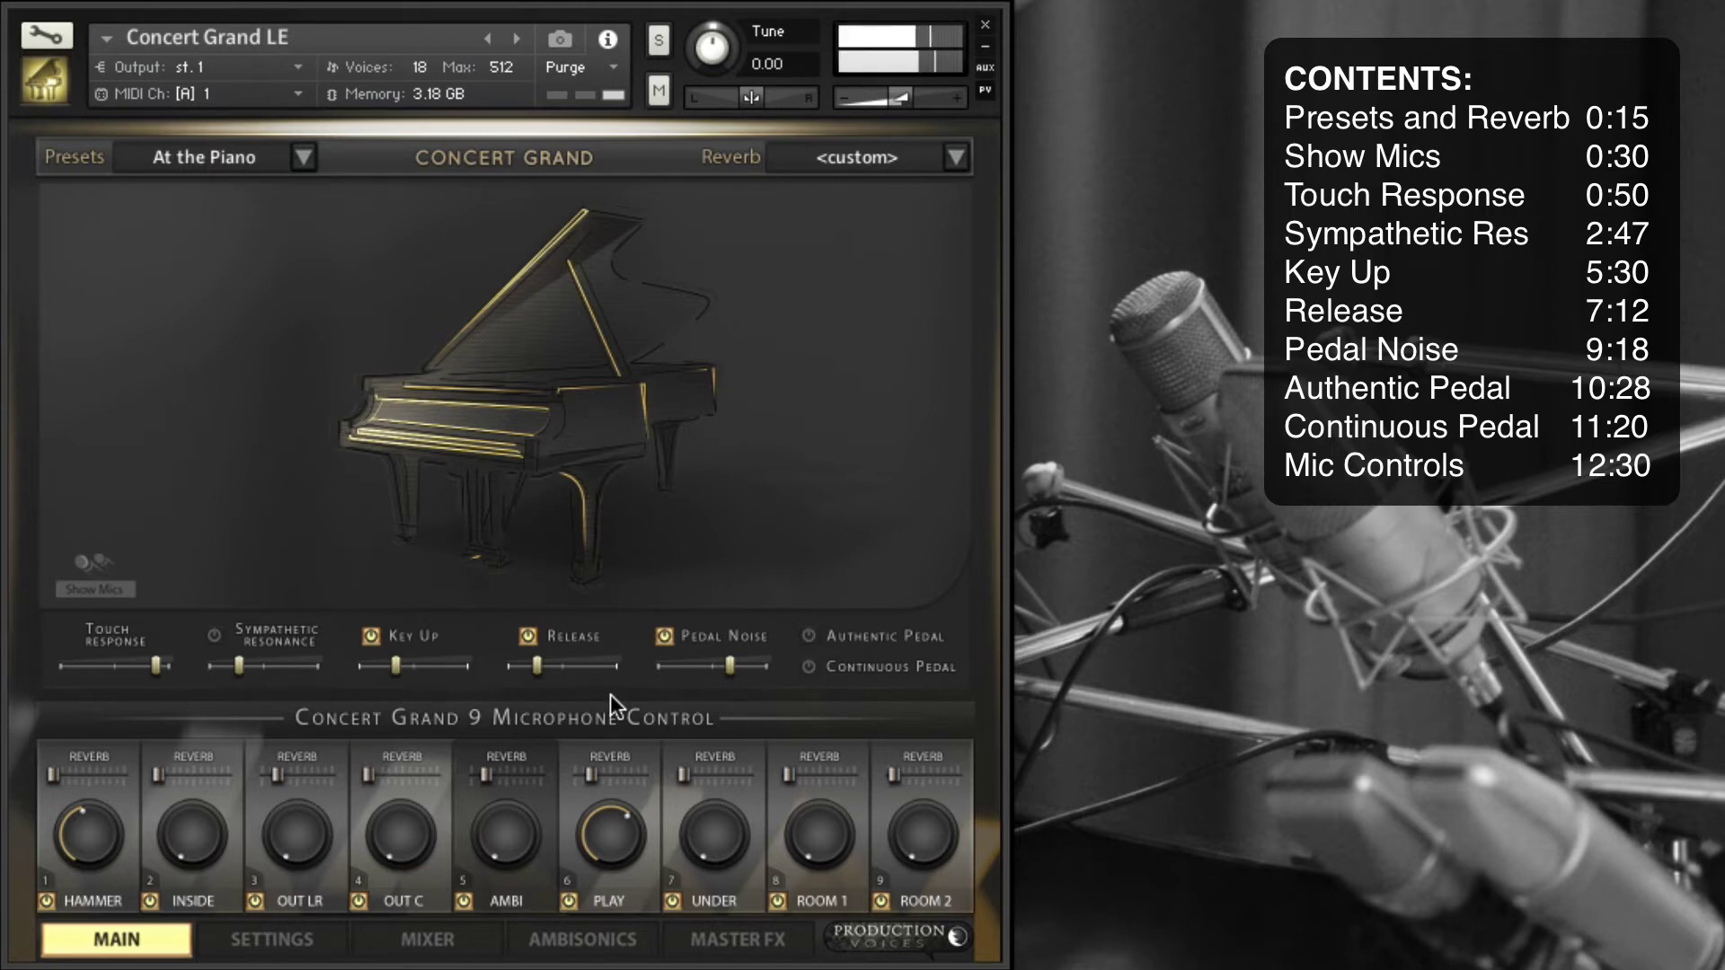
{"action": "left_click_drag", "start_coordinate": [396, 659], "coordinate": [508, 679]}
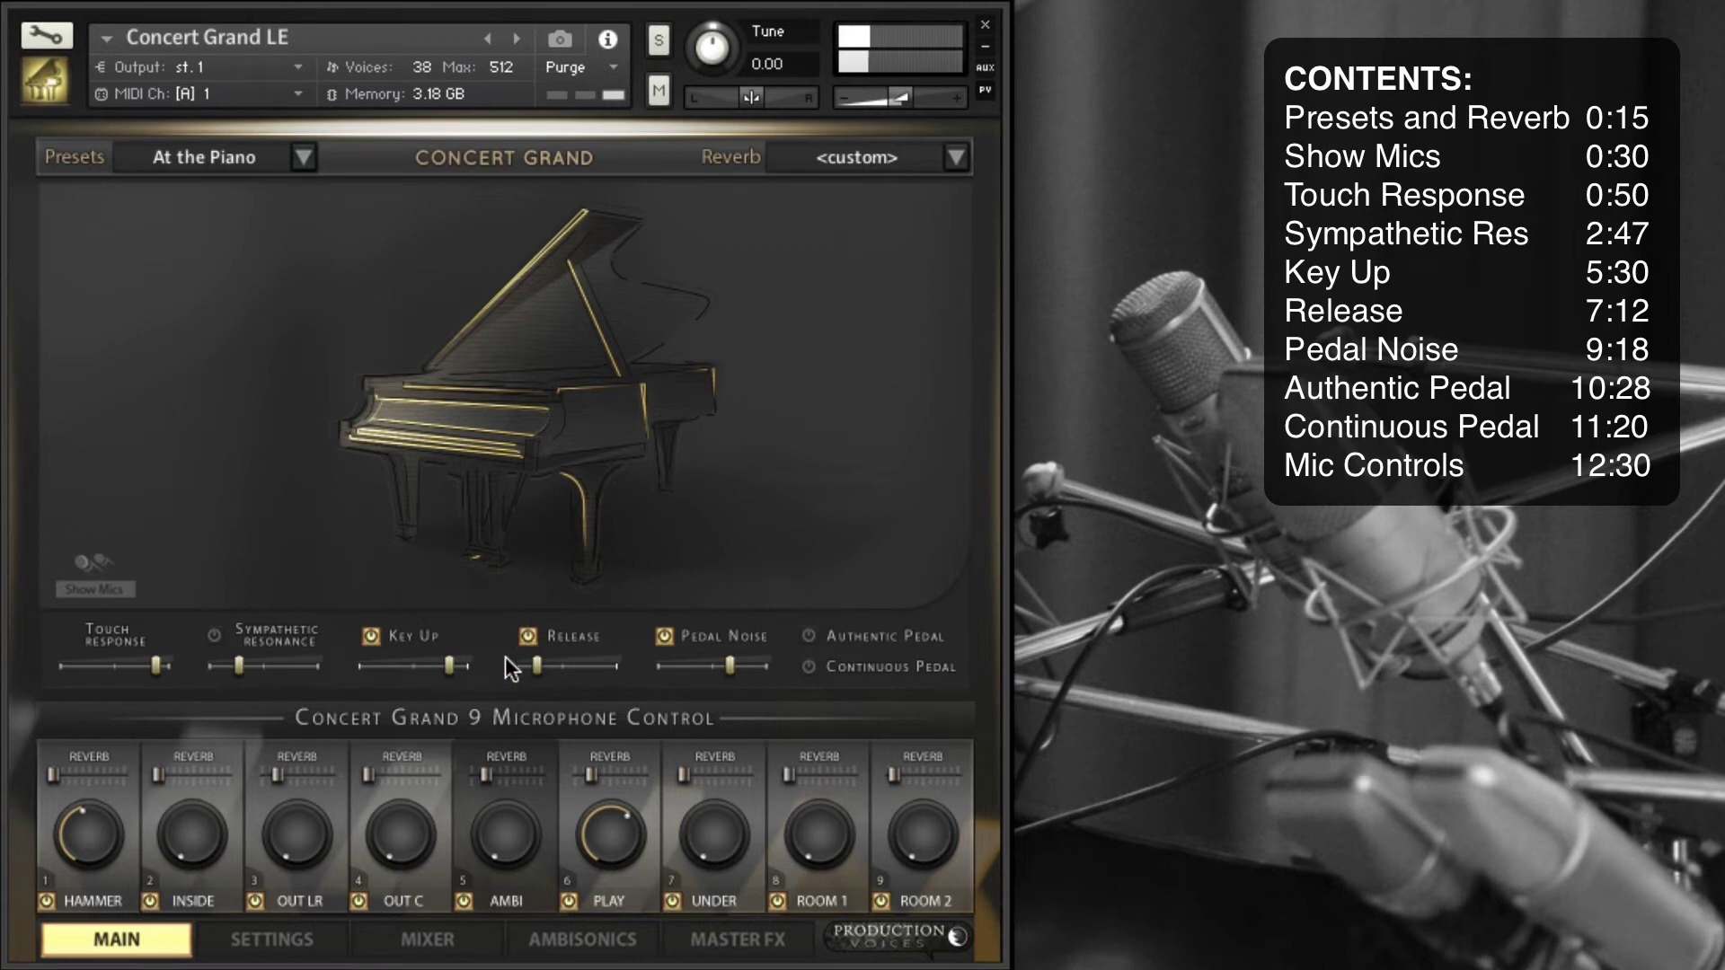
{"action": "left_click_drag", "start_coordinate": [449, 660], "coordinate": [406, 664]}
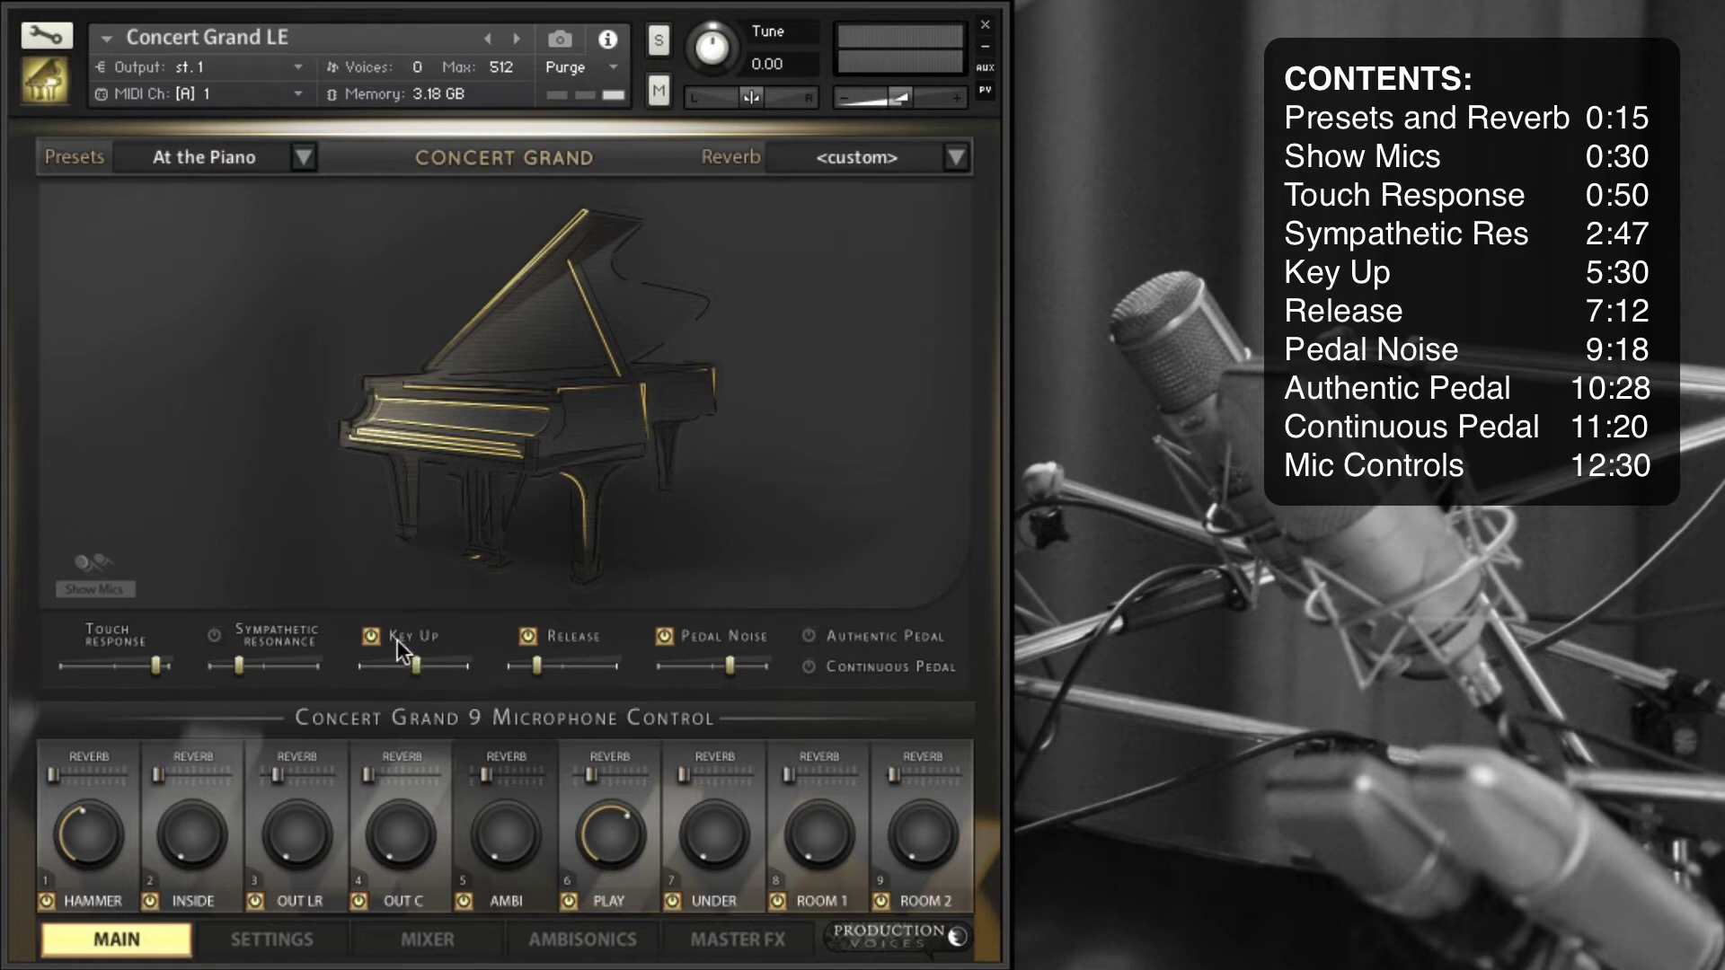
{"action": "left_click_drag", "start_coordinate": [423, 663], "coordinate": [407, 667]}
Turn the PLAY mic to minimum and try Key Up at 5.7 dB and -8.9 dB
{"action": "left_click_drag", "start_coordinate": [592, 894], "coordinate": [592, 943]}
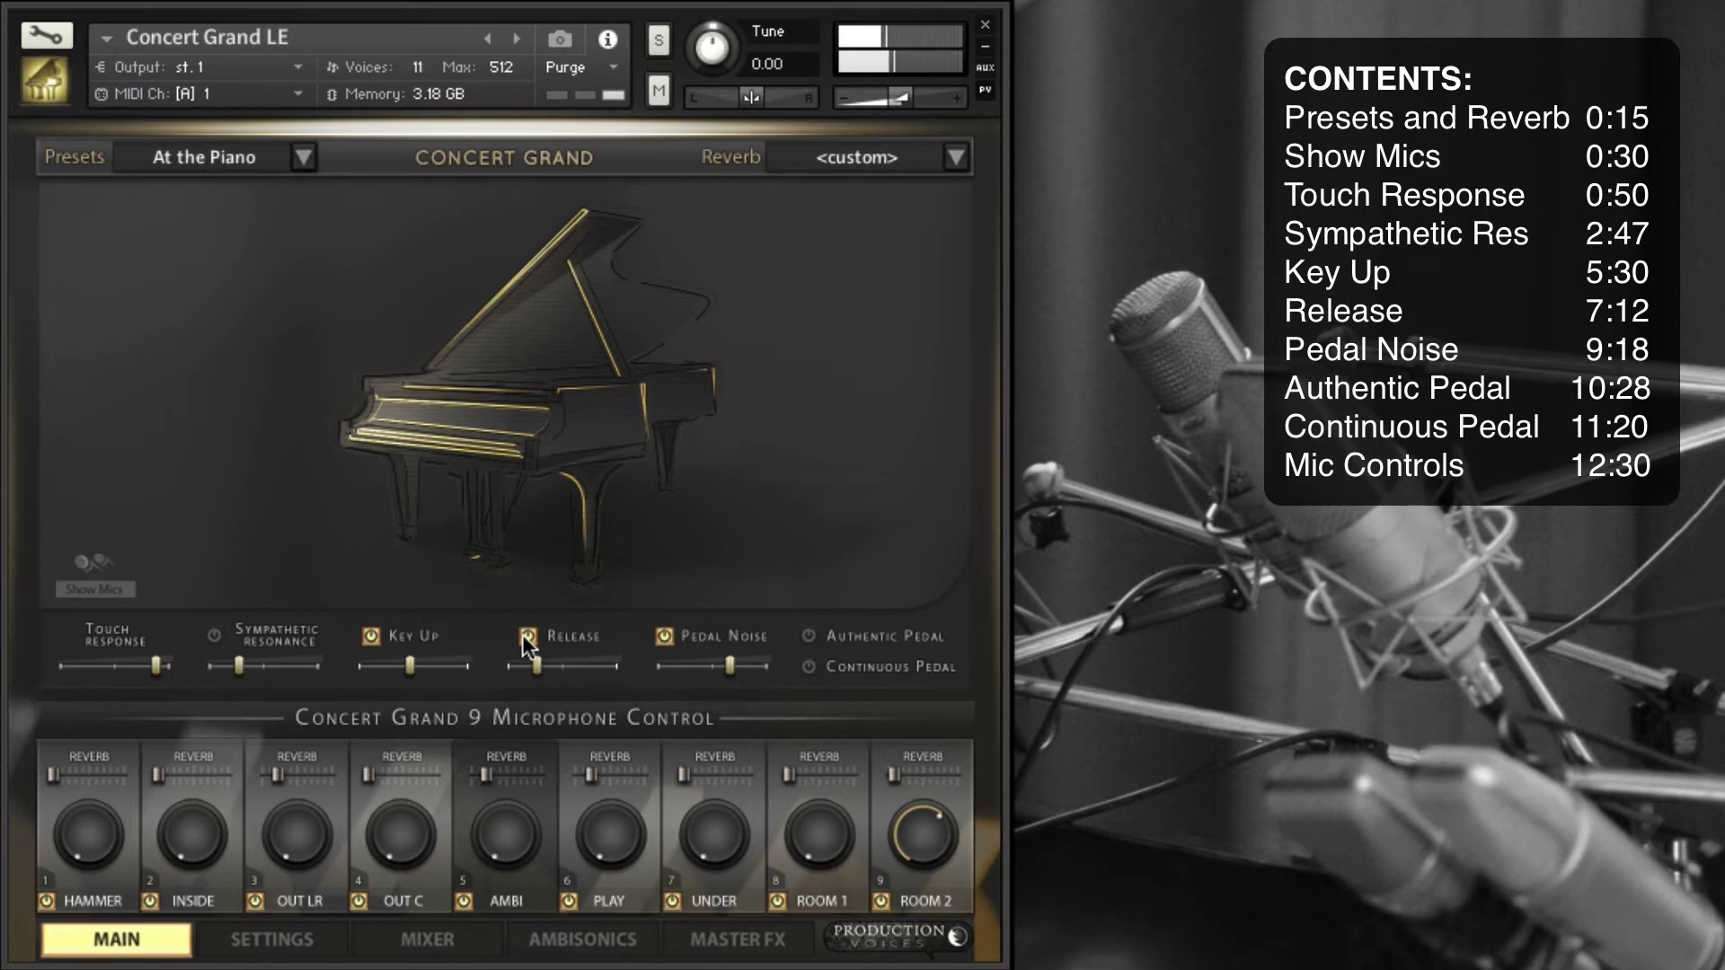
{"action": "left_click_drag", "start_coordinate": [409, 670], "coordinate": [466, 670]}
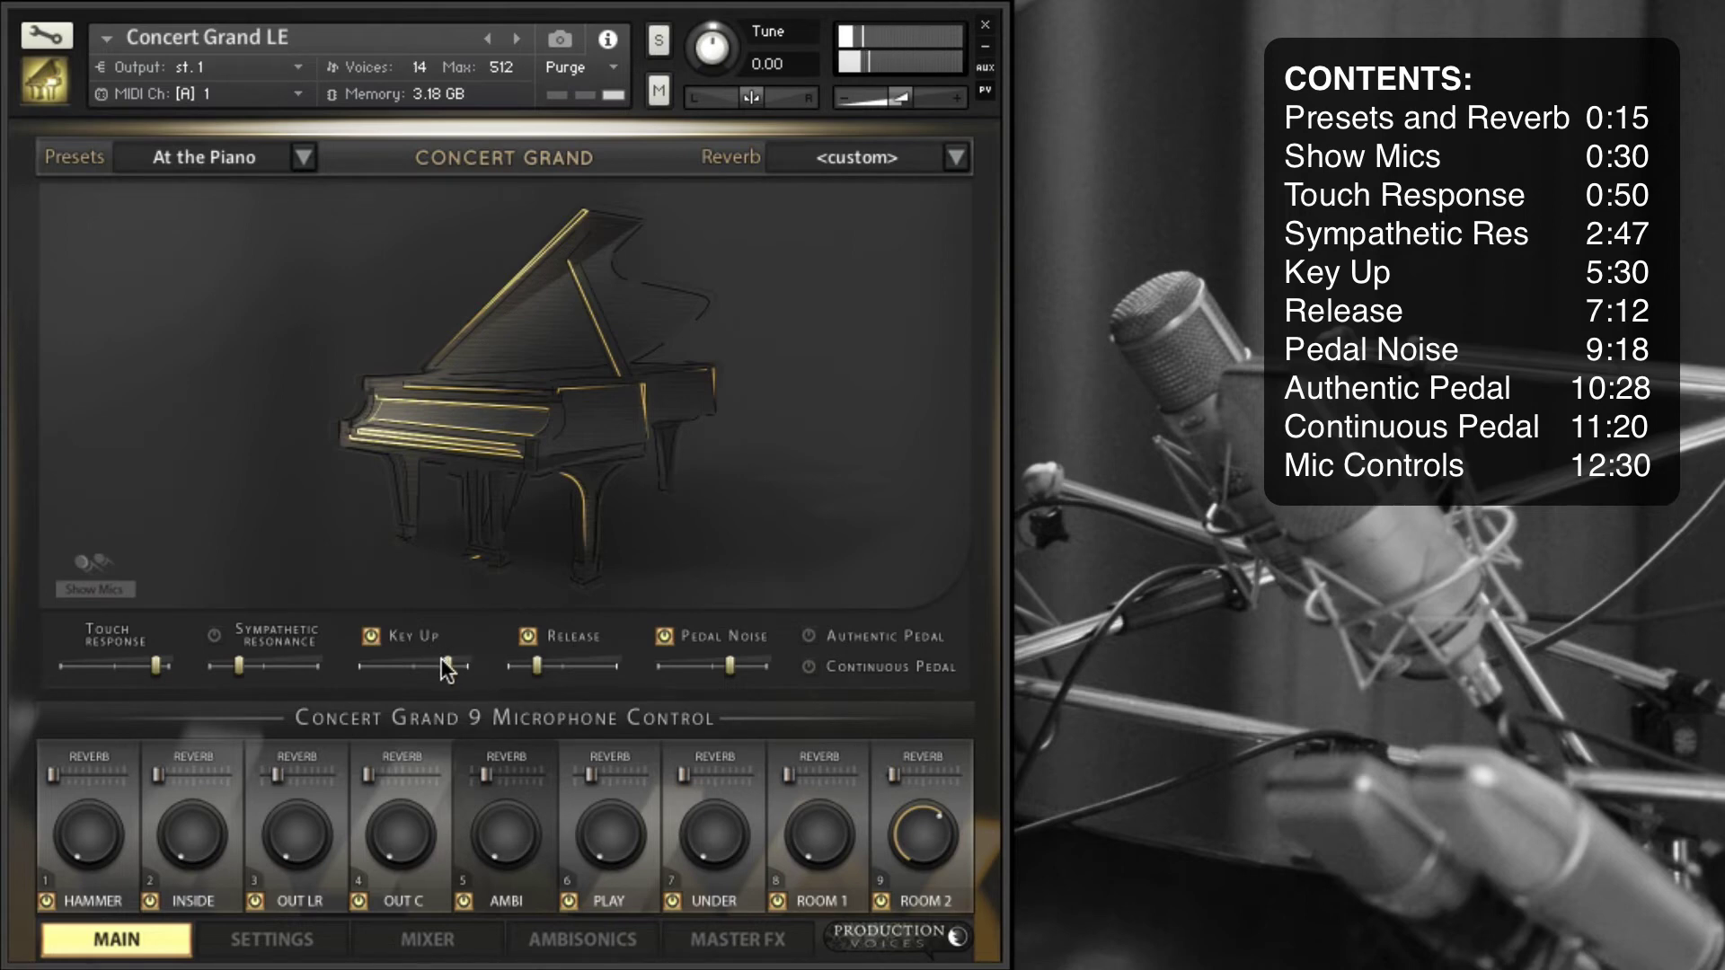
{"action": "left_click_drag", "start_coordinate": [441, 662], "coordinate": [378, 667]}
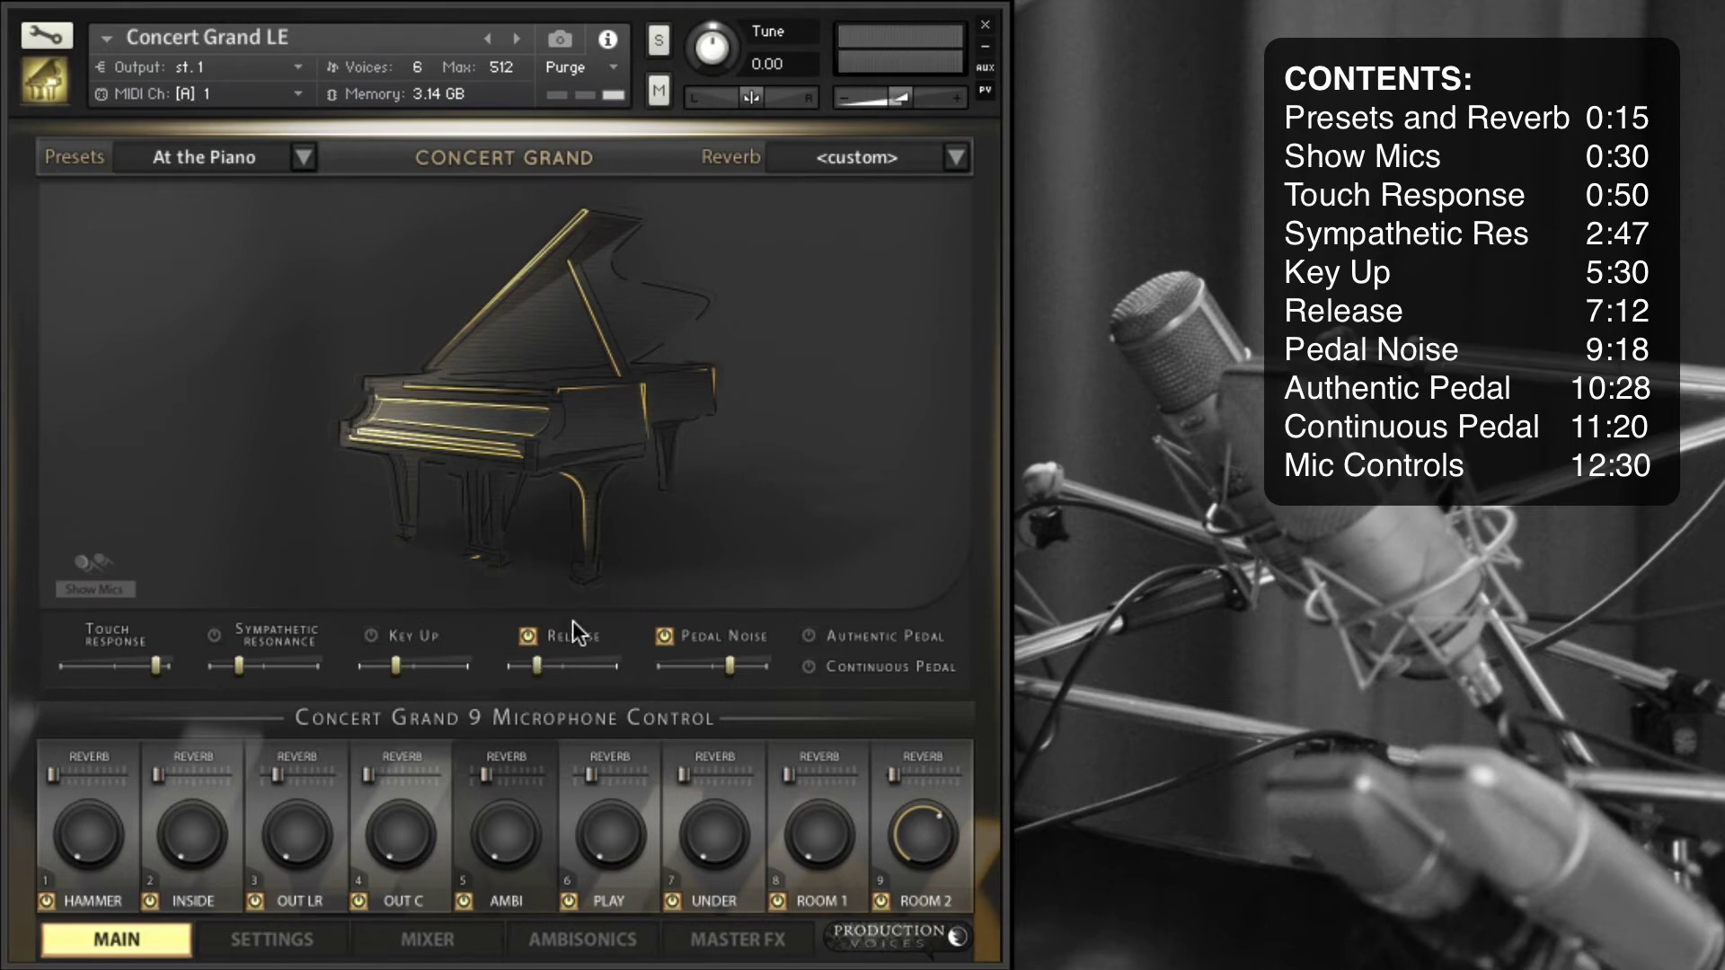
Audition Release at -16.6 dB and -3.1 dB, then pull it back to about -23.7 dB
{"action": "left_click_drag", "start_coordinate": [536, 664], "coordinate": [555, 663]}
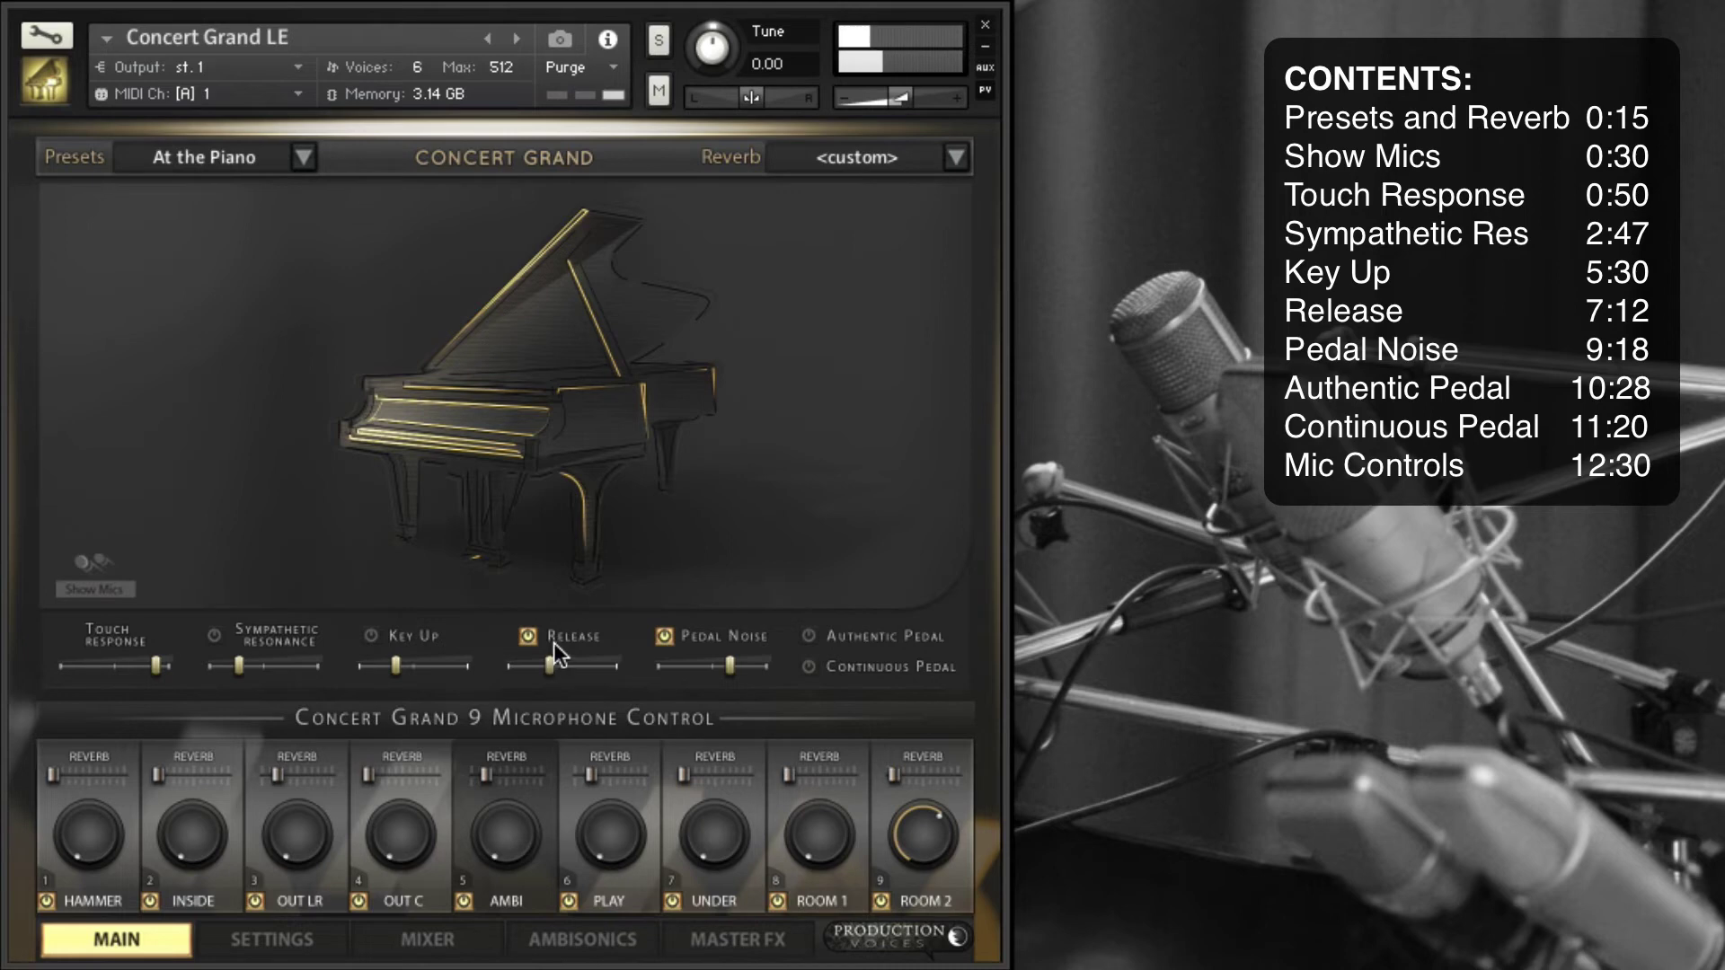
{"action": "left_click_drag", "start_coordinate": [551, 665], "coordinate": [627, 655]}
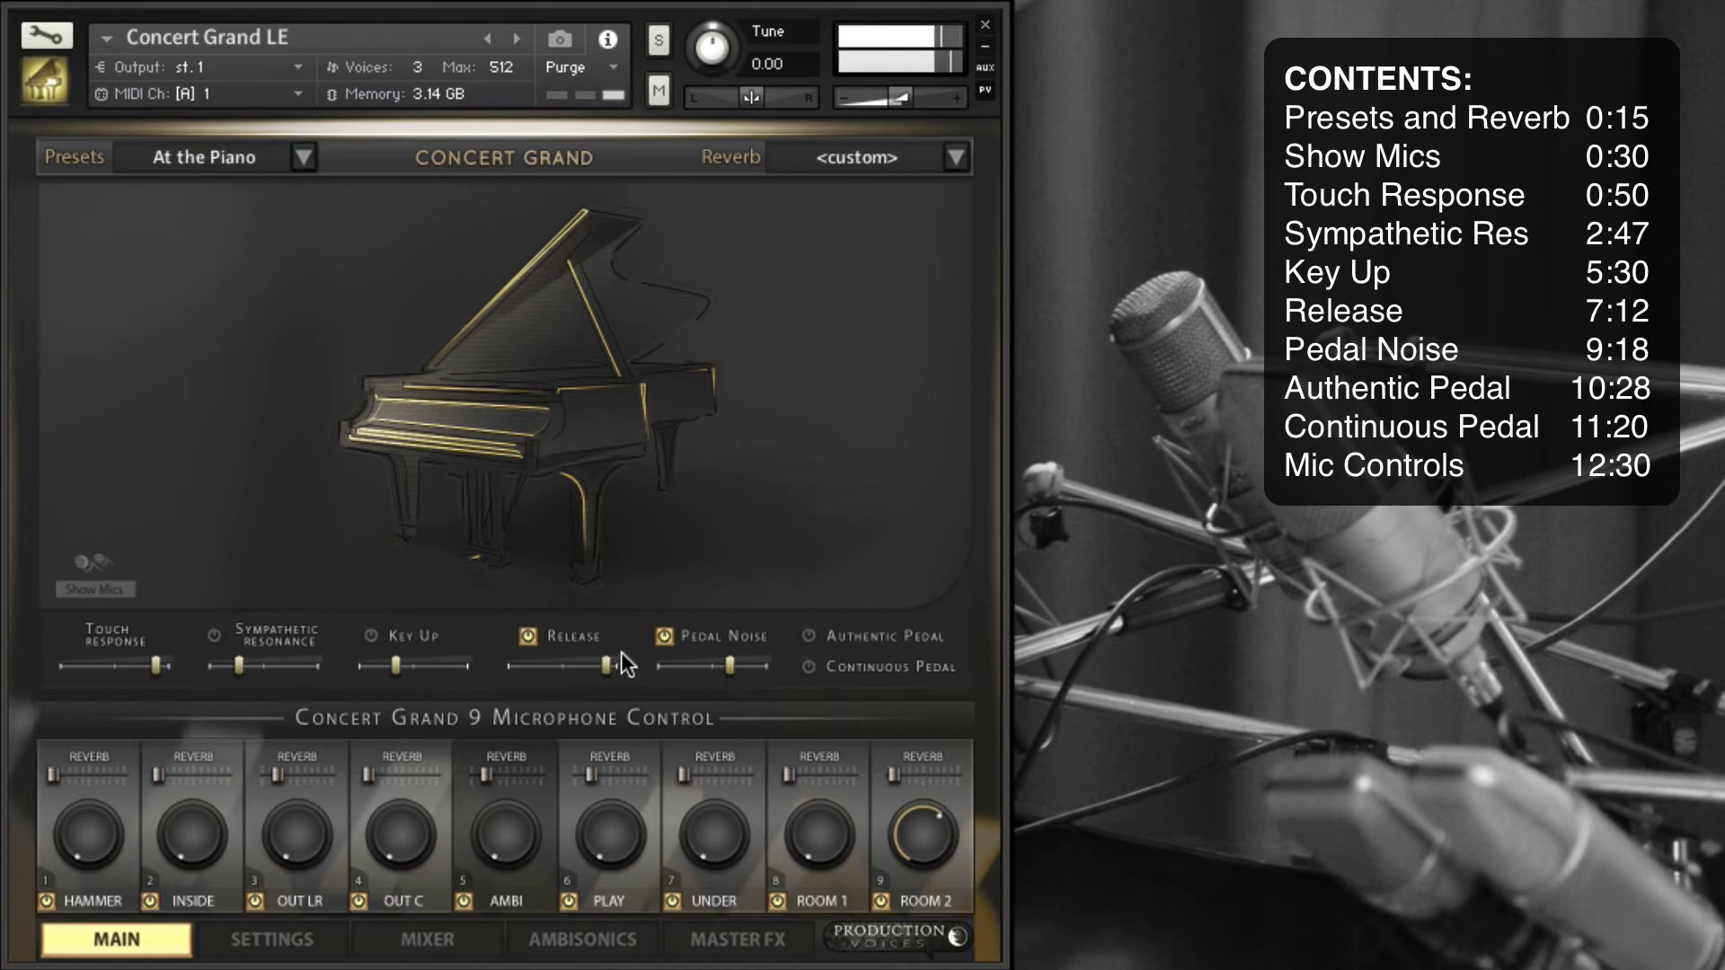
{"action": "left_click_drag", "start_coordinate": [610, 662], "coordinate": [538, 663]}
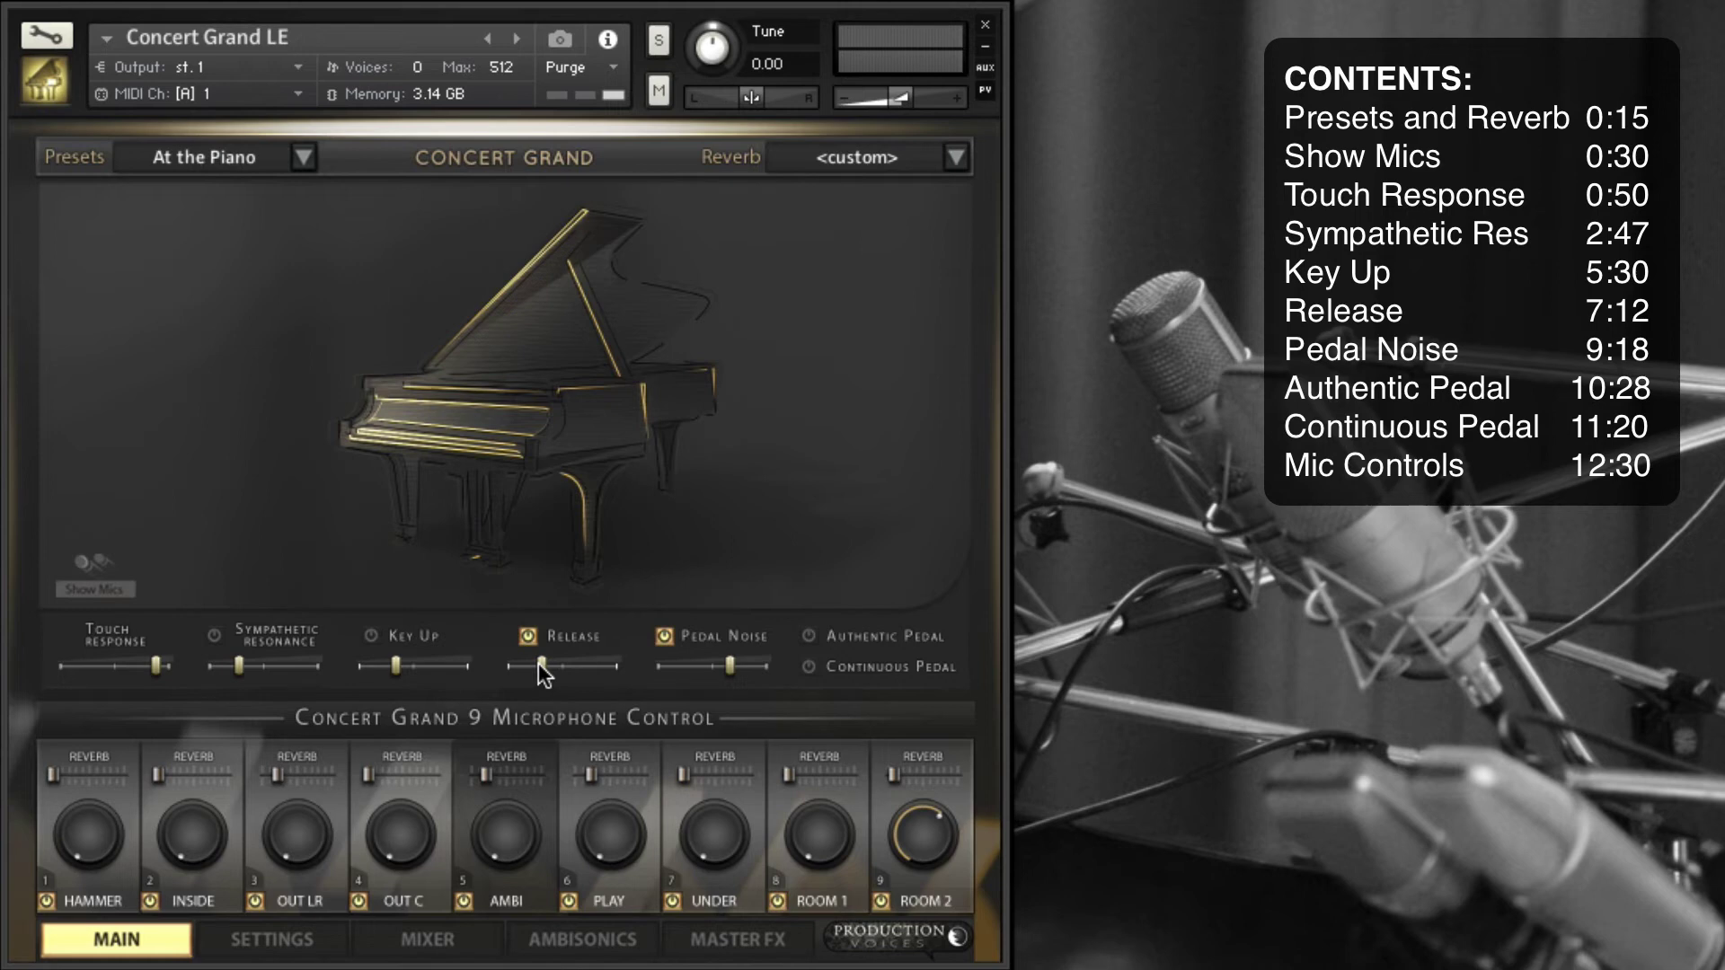
{"action": "left_click_drag", "start_coordinate": [538, 664], "coordinate": [537, 664]}
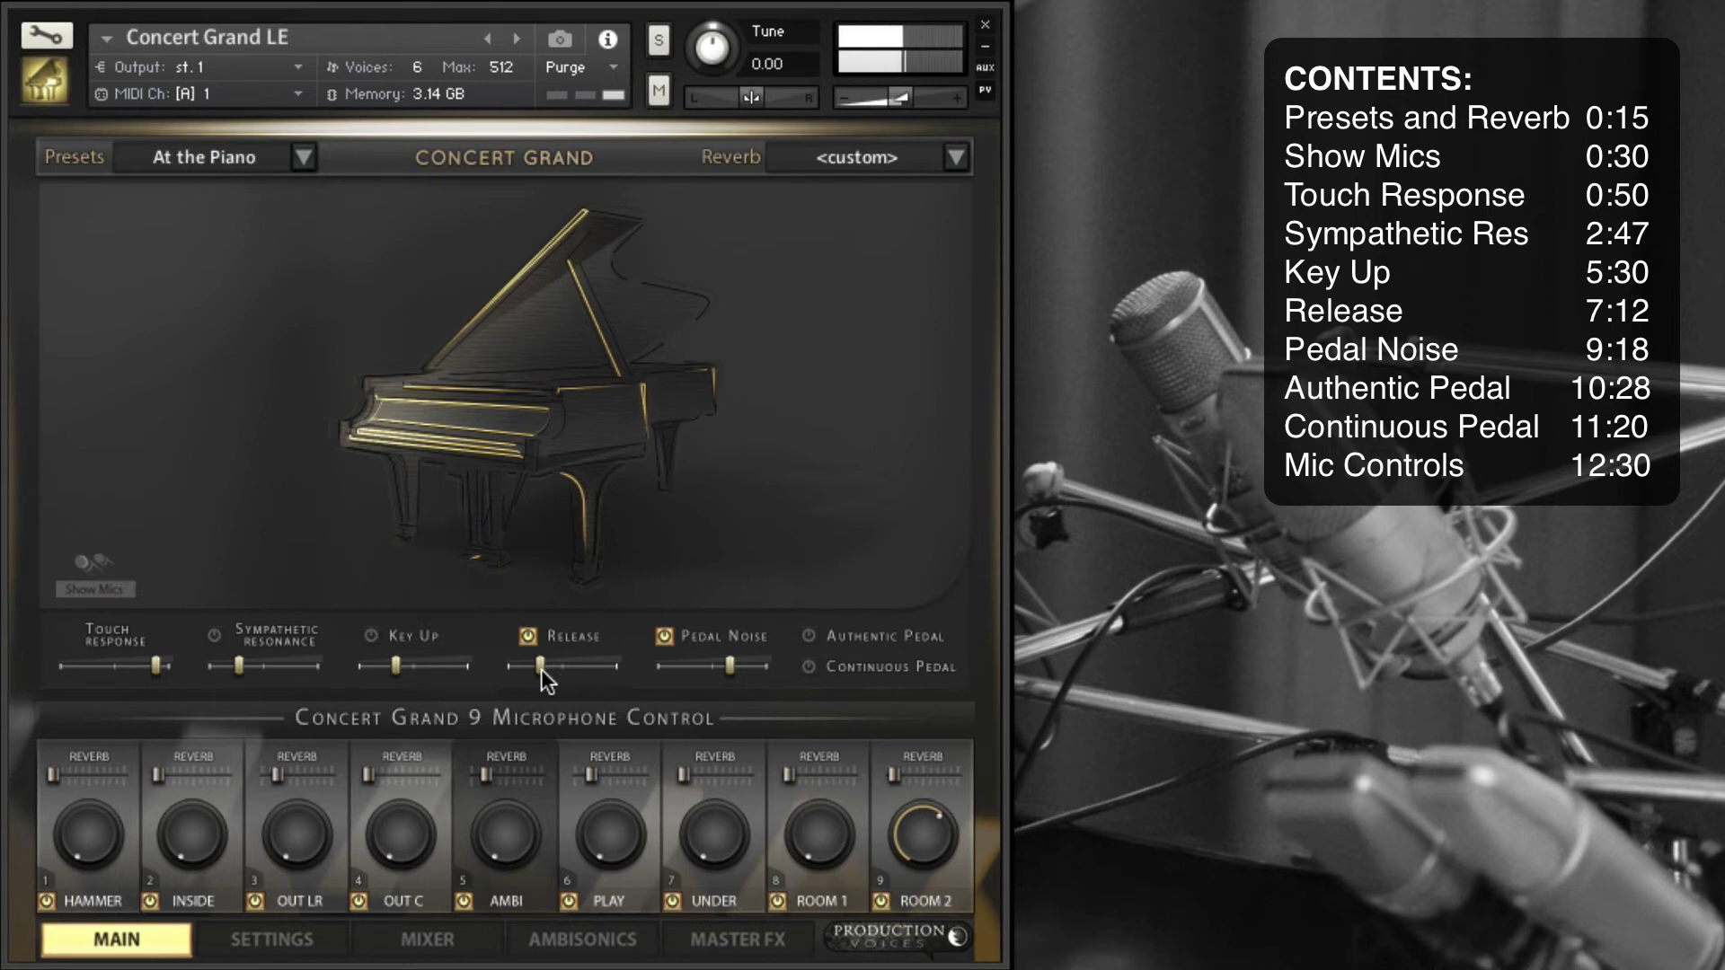
Switch the Release samples off, silence the Release level, then raise it to -30.2 dB
{"action": "left_click", "coordinate": [541, 671]}
{"action": "left_click", "coordinate": [541, 670]}
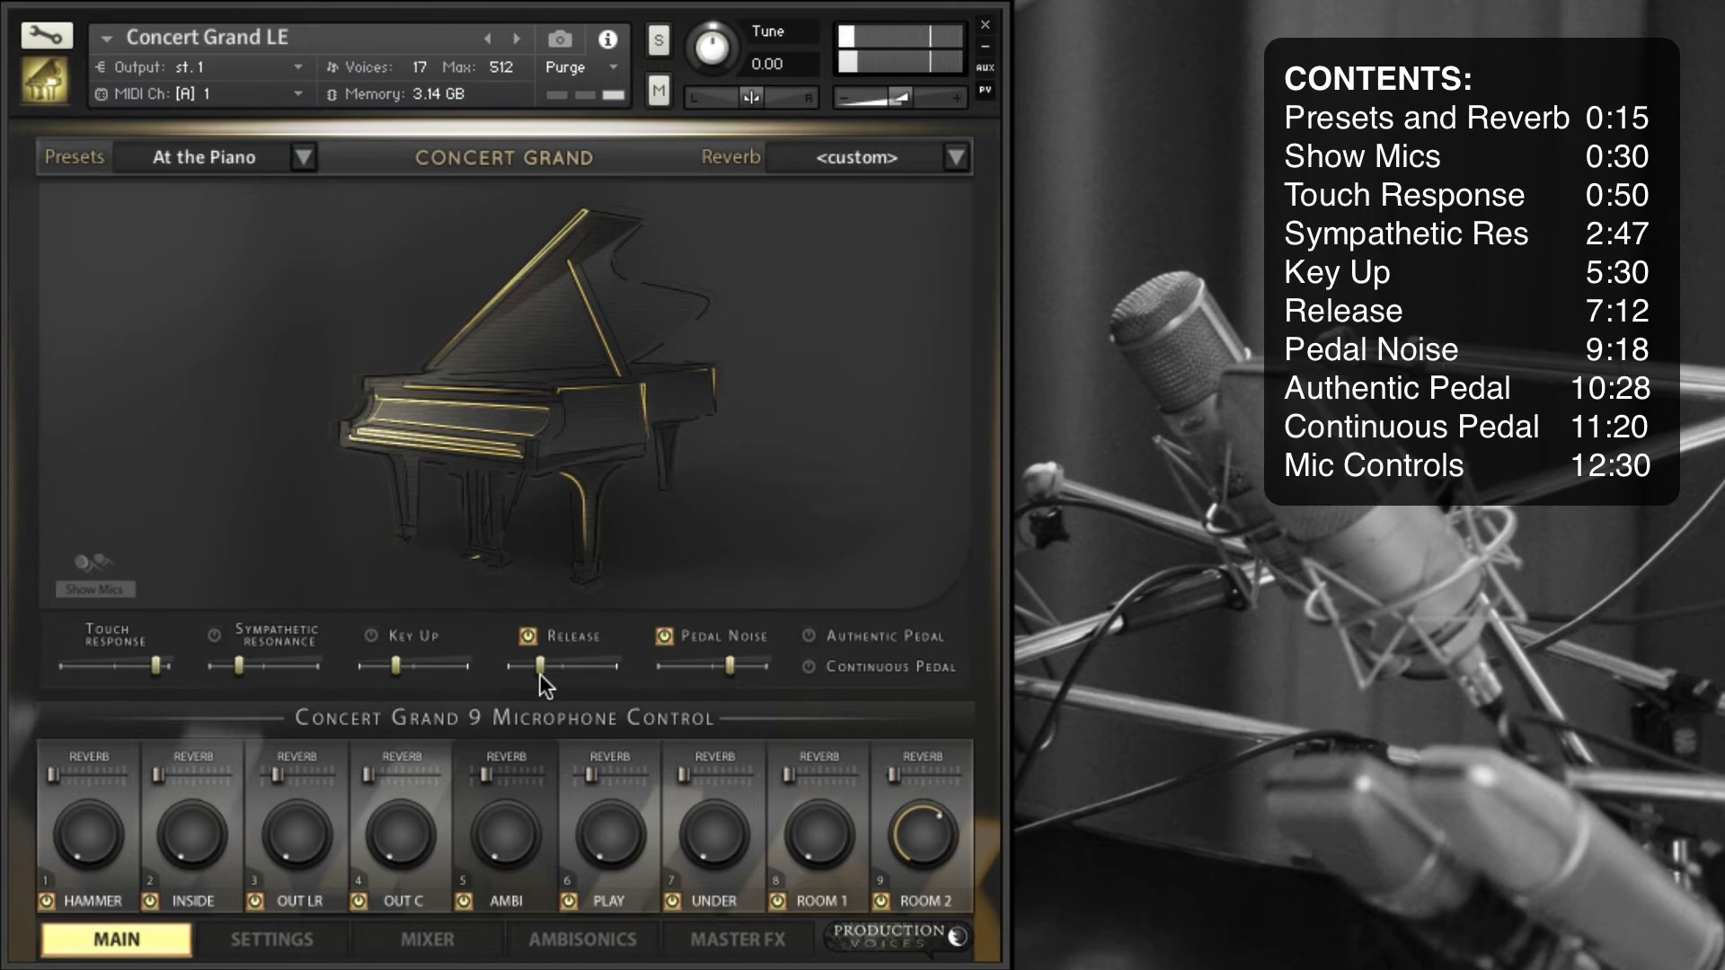
{"action": "left_click", "coordinate": [529, 637]}
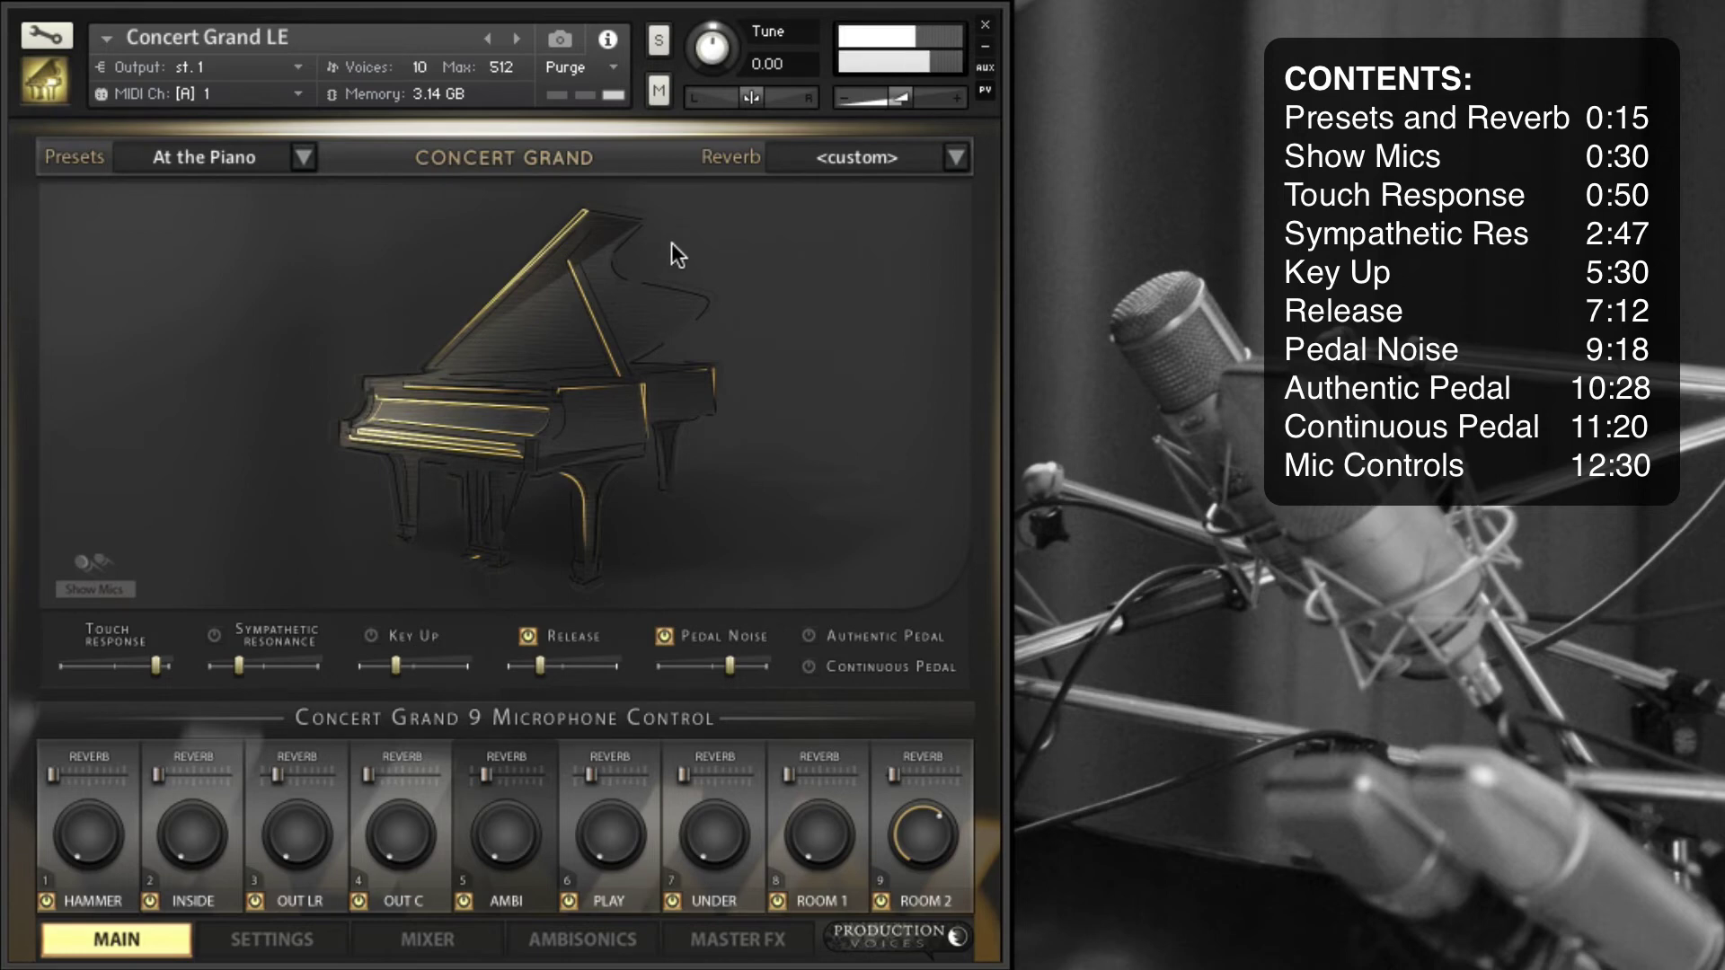
{"action": "left_click_drag", "start_coordinate": [540, 665], "coordinate": [470, 665]}
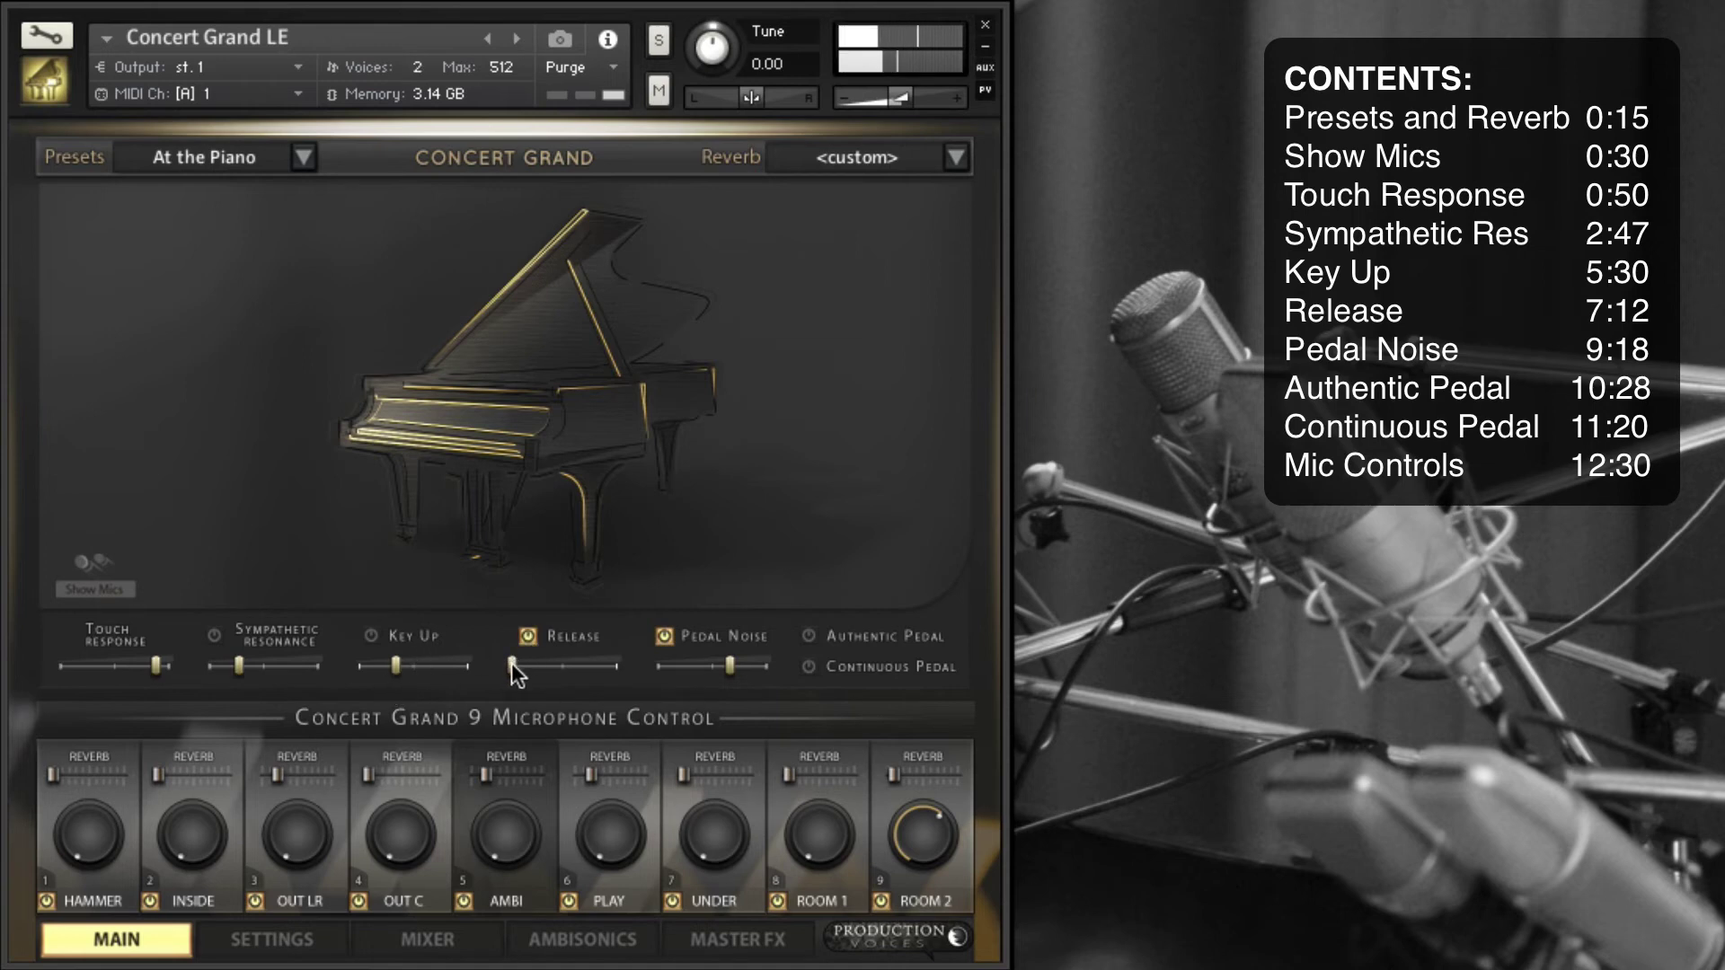
{"action": "left_click_drag", "start_coordinate": [511, 663], "coordinate": [544, 663]}
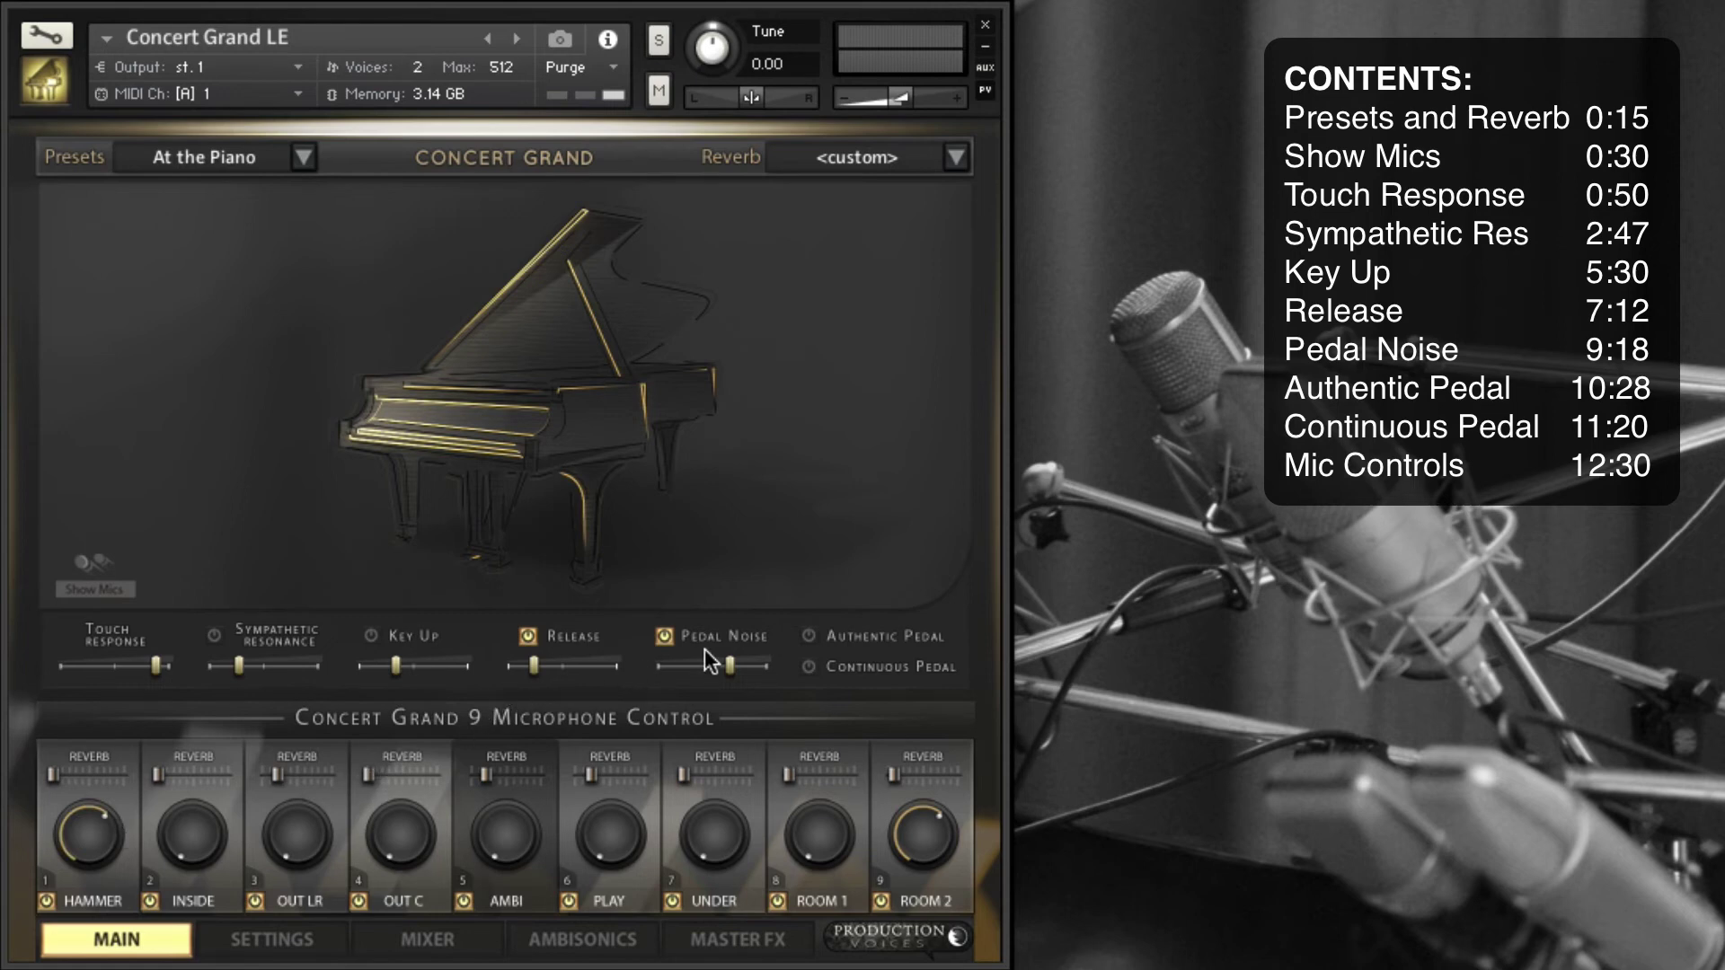
Raise the Pedal Noise slider nearly to its maximum
{"action": "left_click_drag", "start_coordinate": [728, 663], "coordinate": [764, 658]}
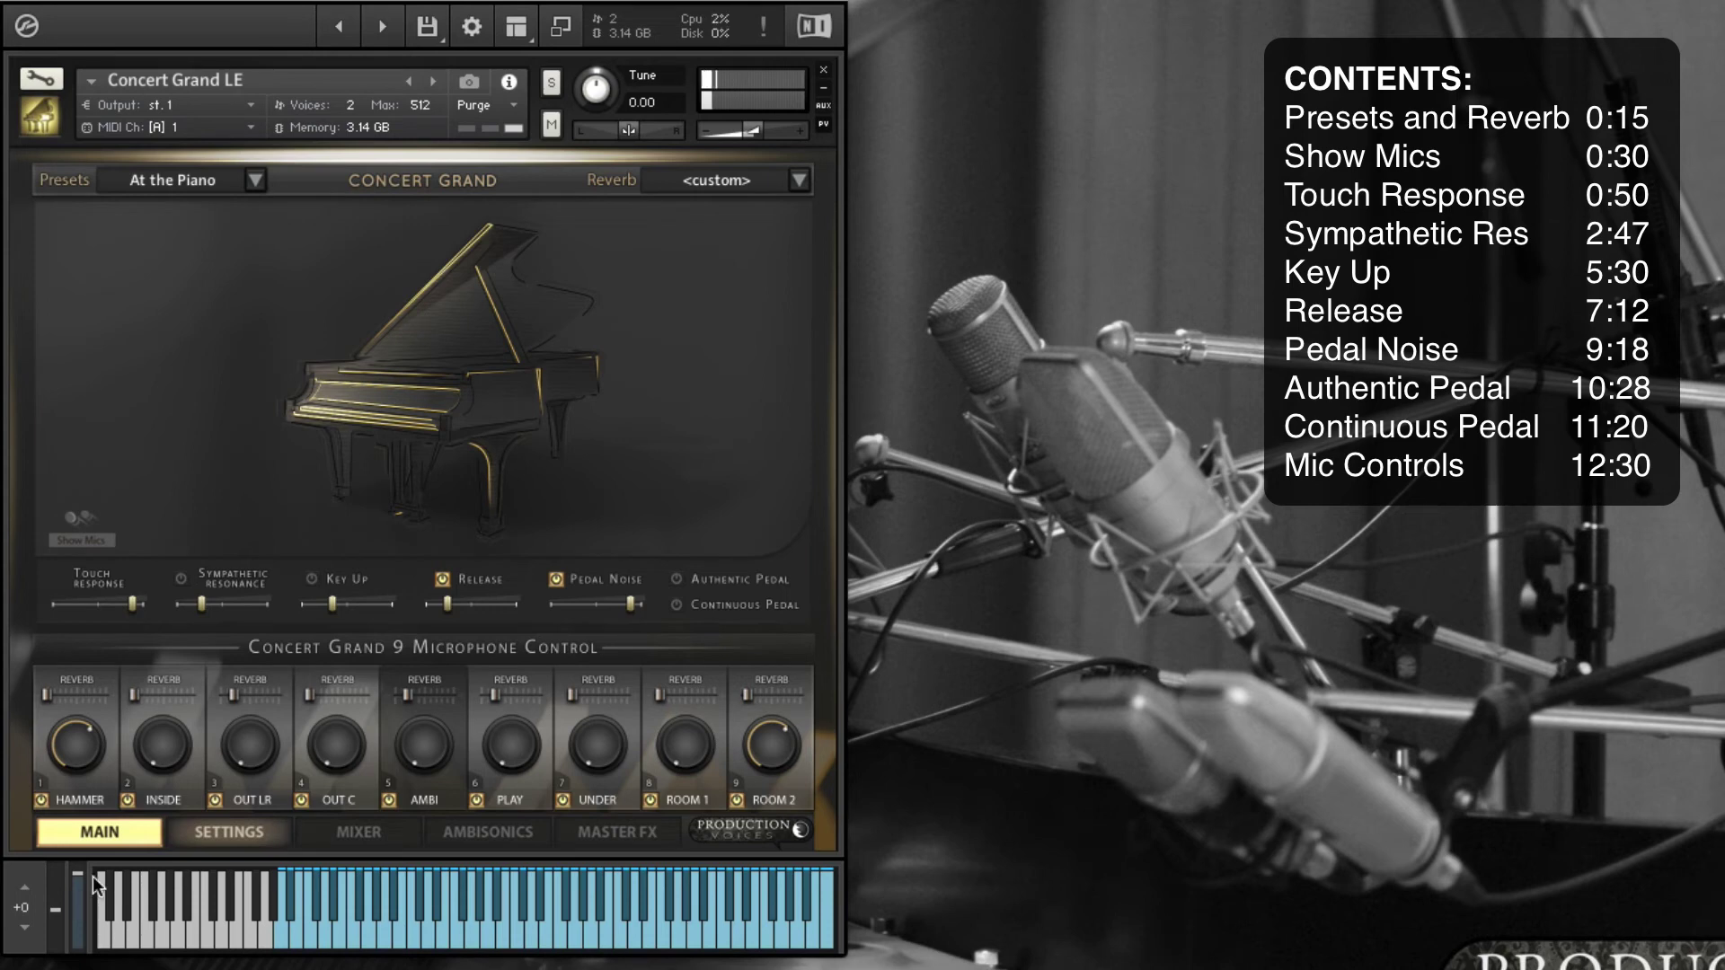
Pull the mod wheel to minimum and lower Pedal Noise to -9.1 dB
{"action": "left_click_drag", "start_coordinate": [78, 872], "coordinate": [78, 948]}
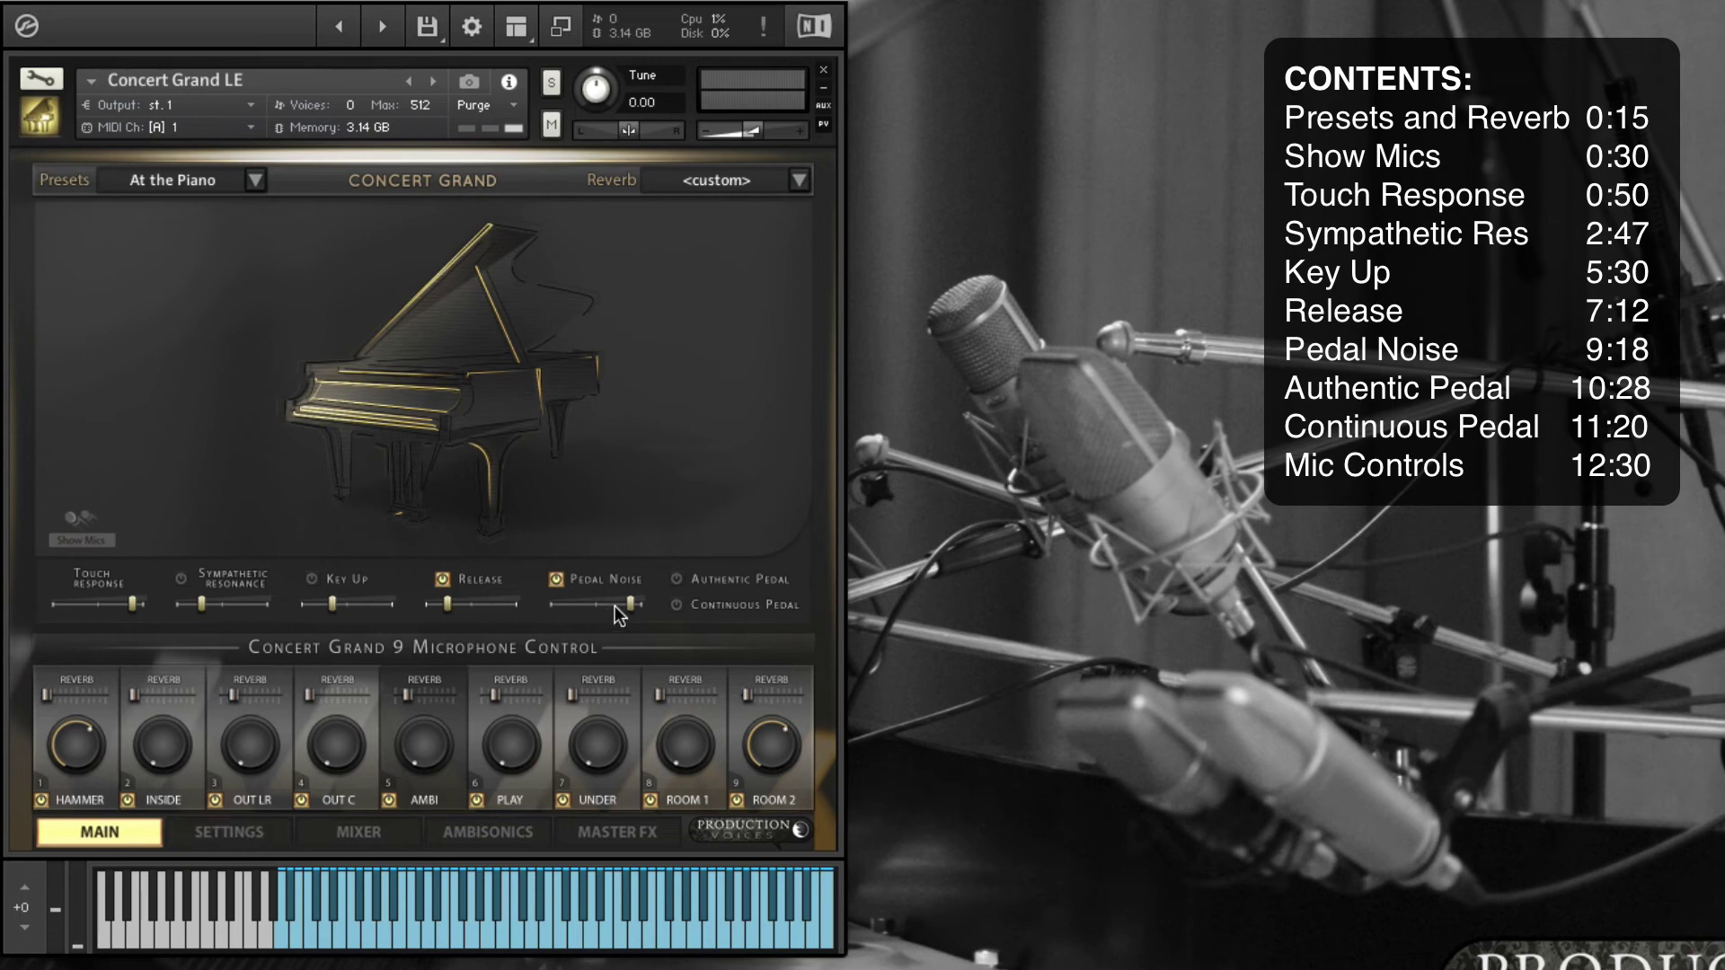
{"action": "left_click_drag", "start_coordinate": [633, 610], "coordinate": [535, 632]}
Switch on Authentic Pedal mode in the Concert Grand
{"action": "left_click", "coordinate": [677, 581]}
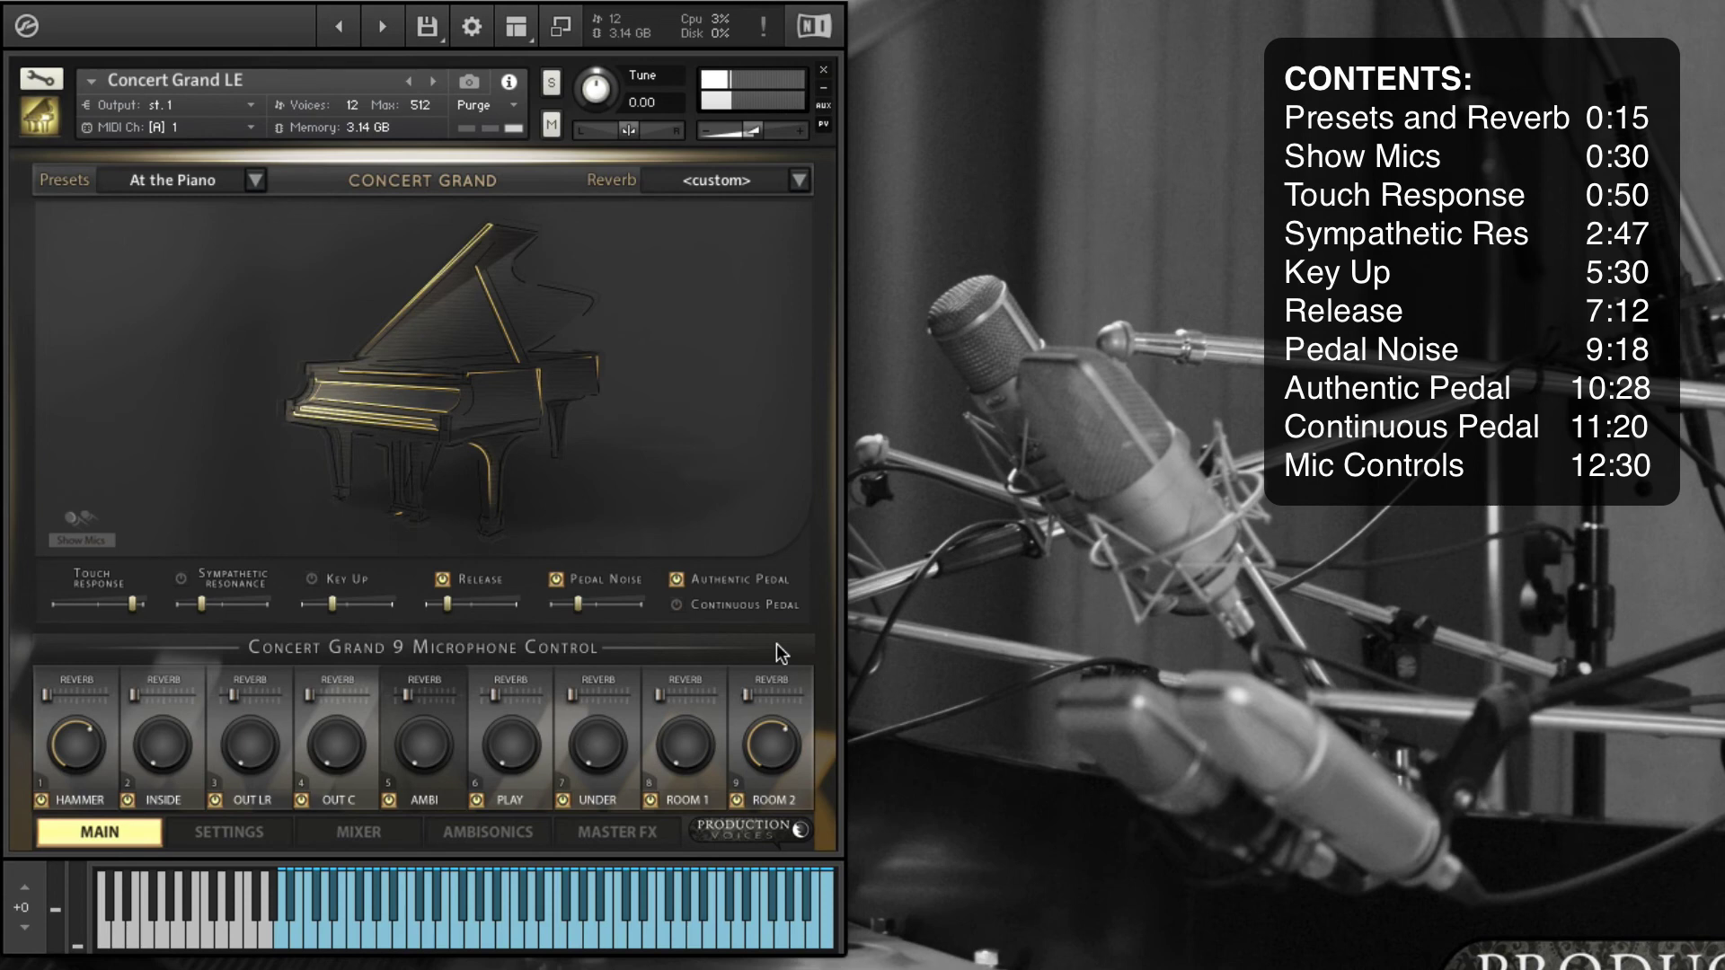
Turn off Continuous Pedal mode with its power button
{"action": "left_click", "coordinate": [677, 604]}
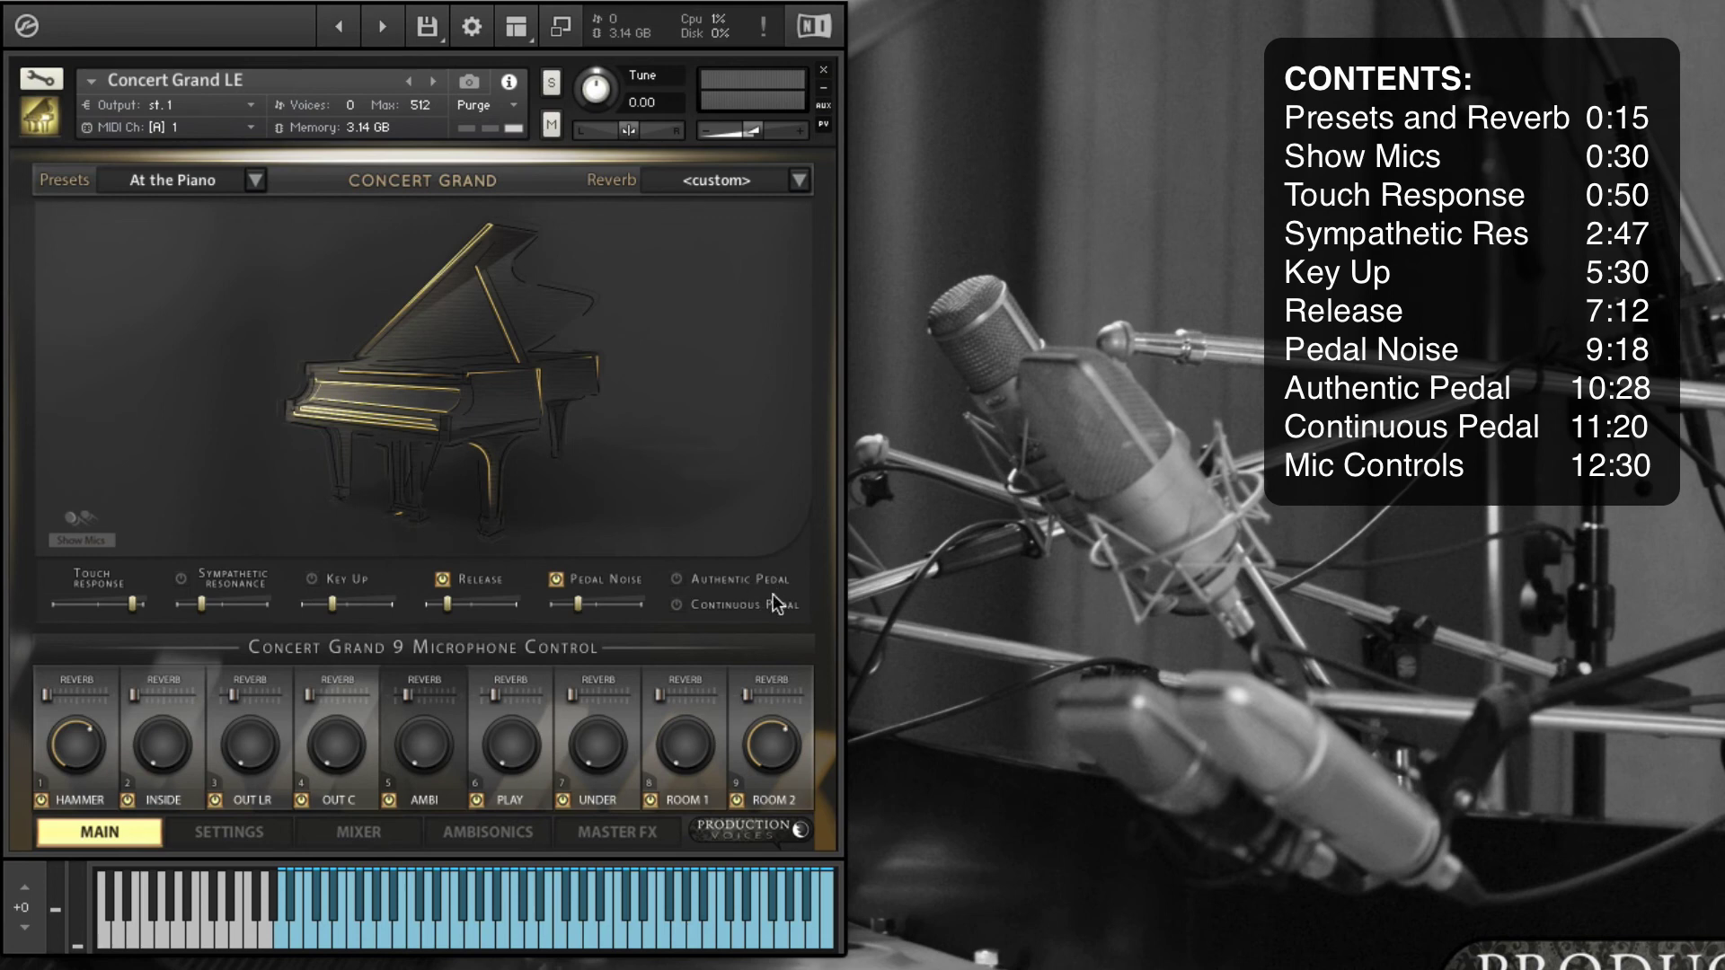